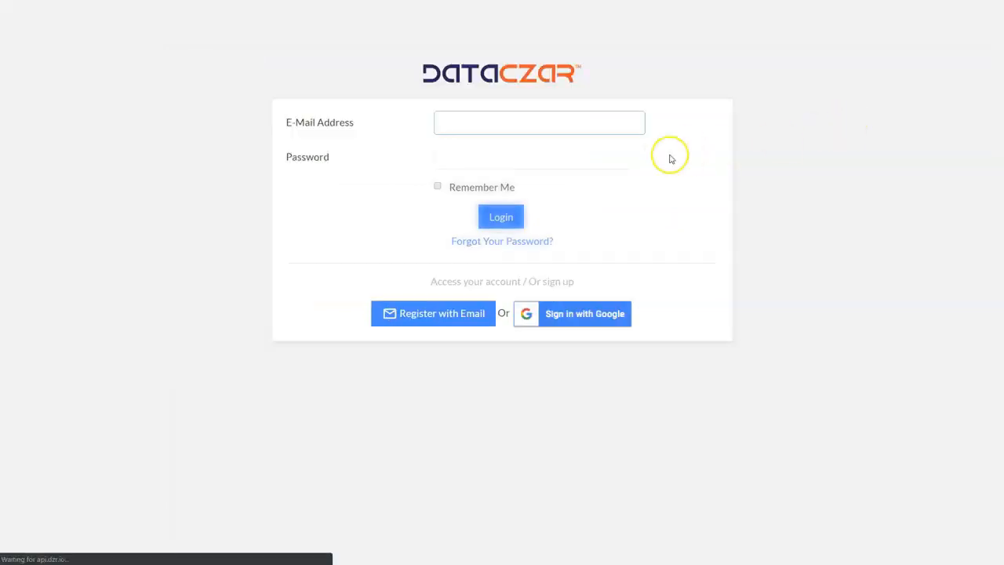
# Log in with the account e-mail address and password, and open the Automation newsletters page.
pyautogui.click(502, 124)
pyautogui.click(496, 151)
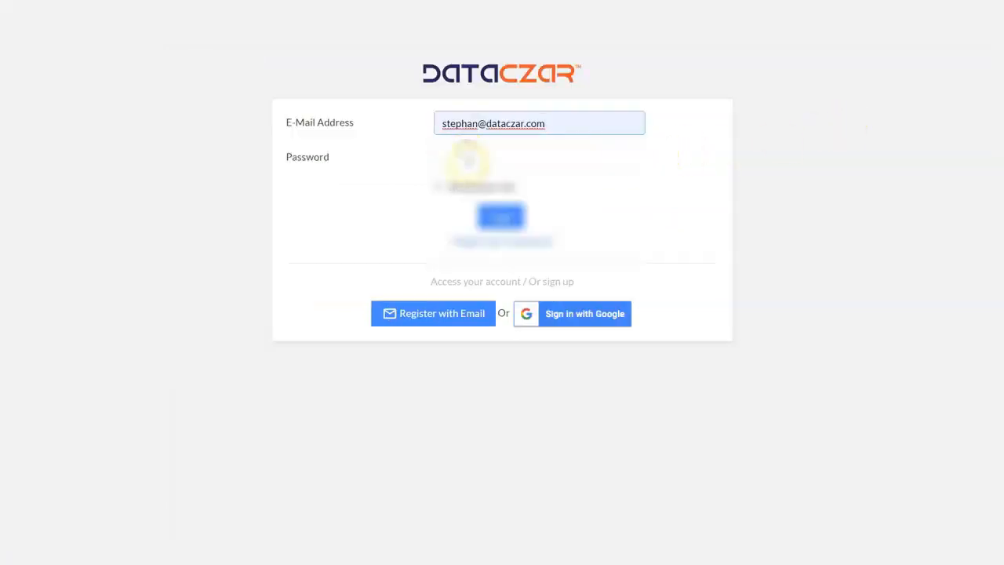
pyautogui.click(506, 216)
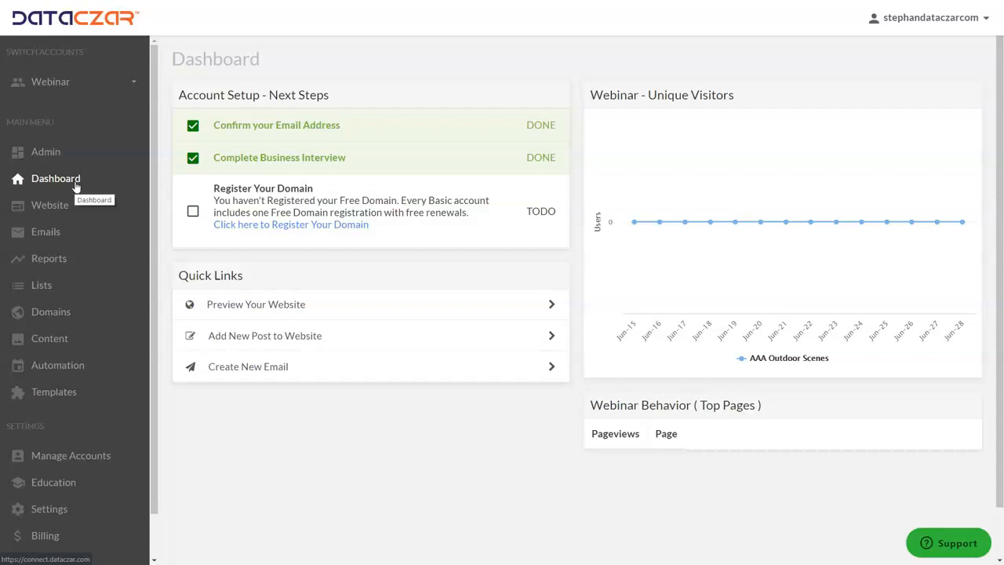
pyautogui.click(71, 367)
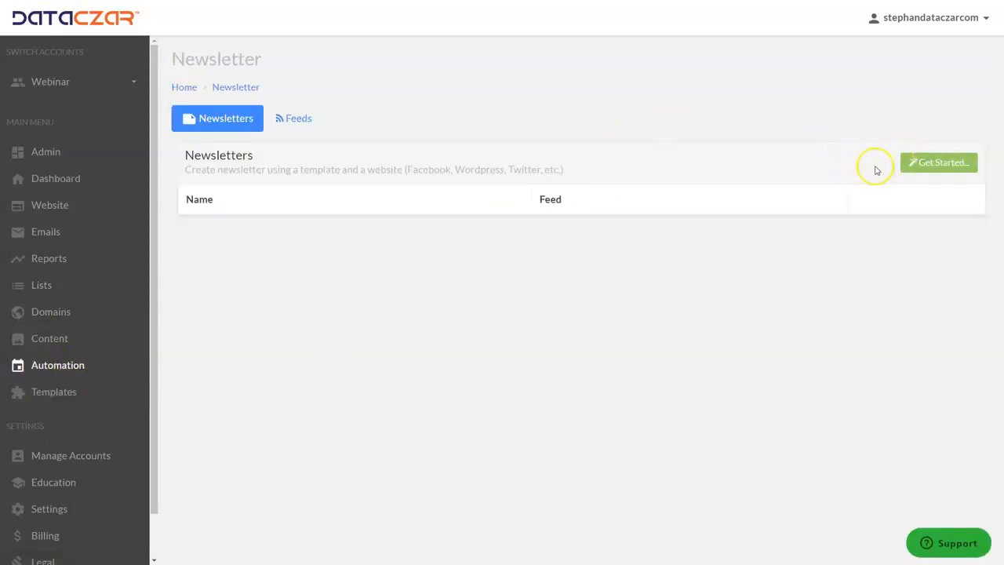
# Switch to the AAA Outdoor Scenes website and review the header and posts on its home page.
pyautogui.hotkey('ctrl', 'Tab')
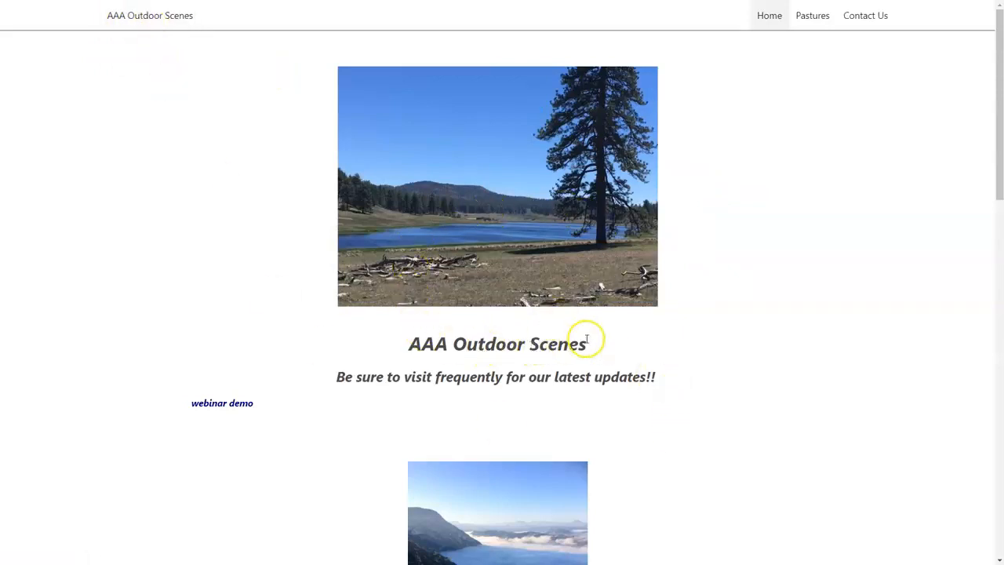
pyautogui.scroll(-1, 586, 343)
pyautogui.scroll(-5, 586, 344)
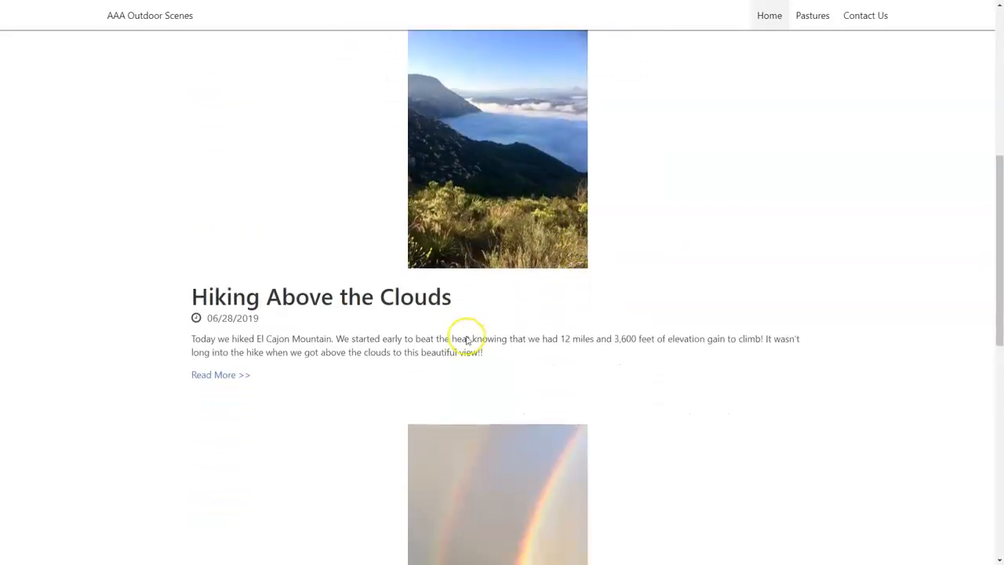
pyautogui.scroll(-2, 260, 278)
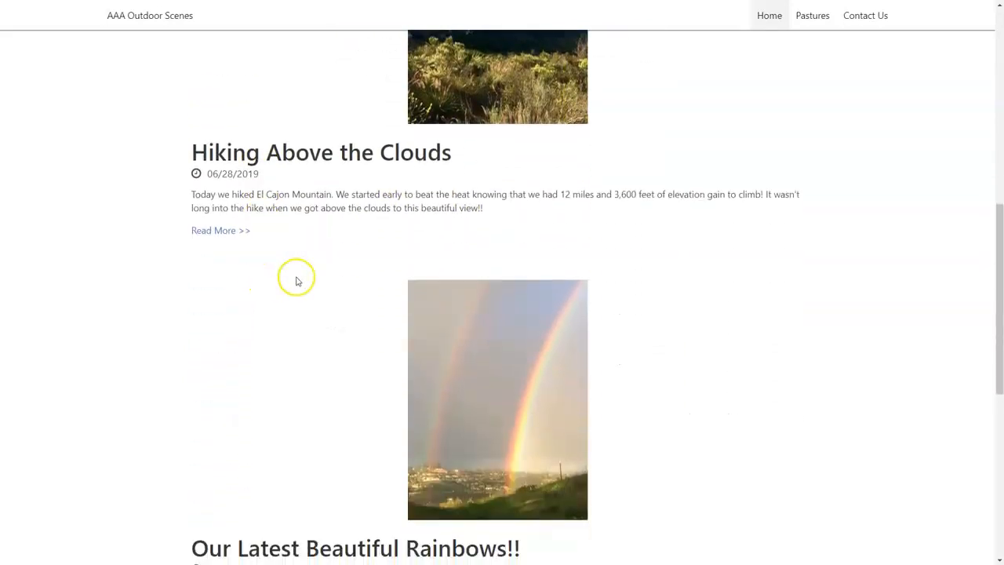
pyautogui.scroll(-2, 295, 281)
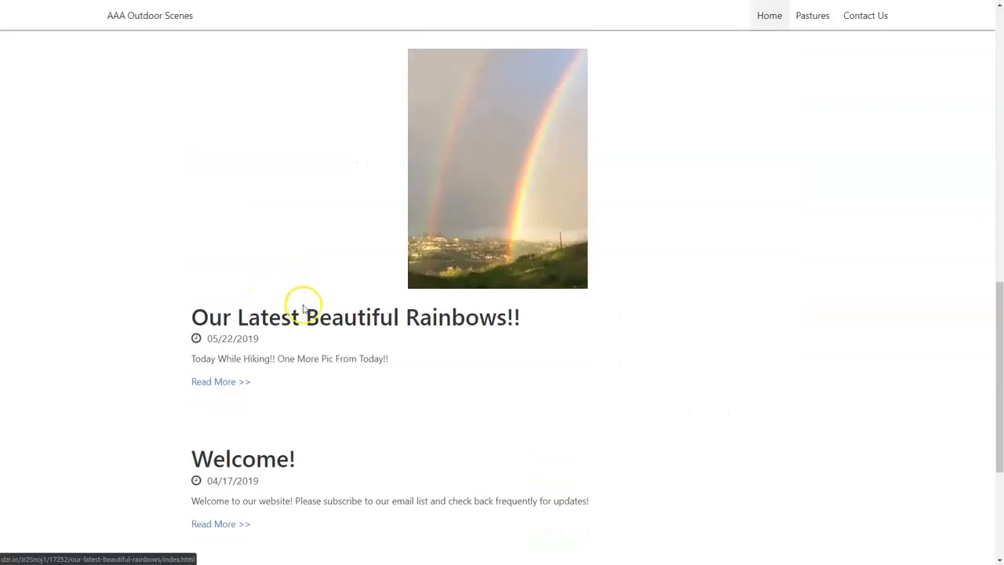
pyautogui.scroll(7, 337, 427)
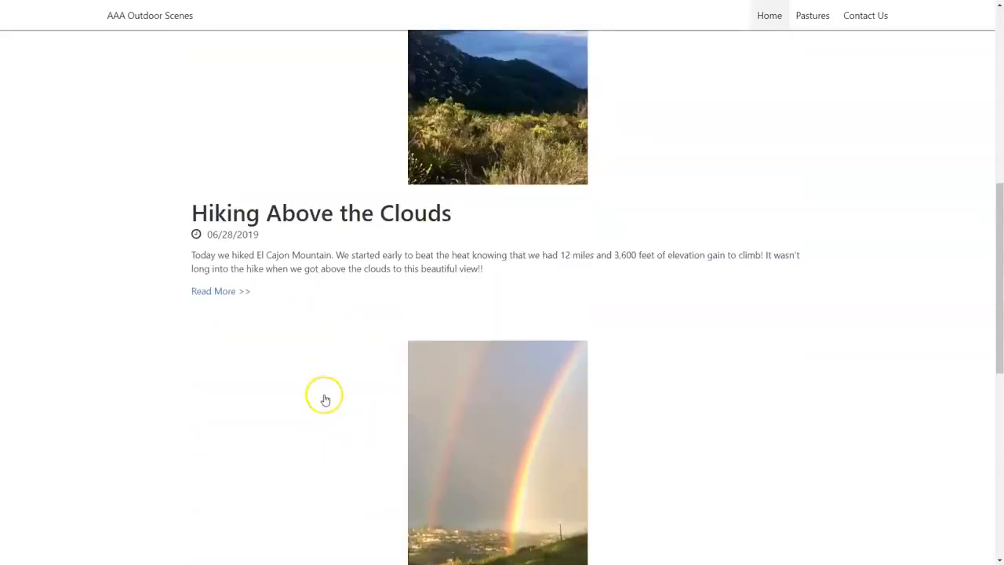
pyautogui.scroll(2, 328, 403)
pyautogui.scroll(-3, 322, 401)
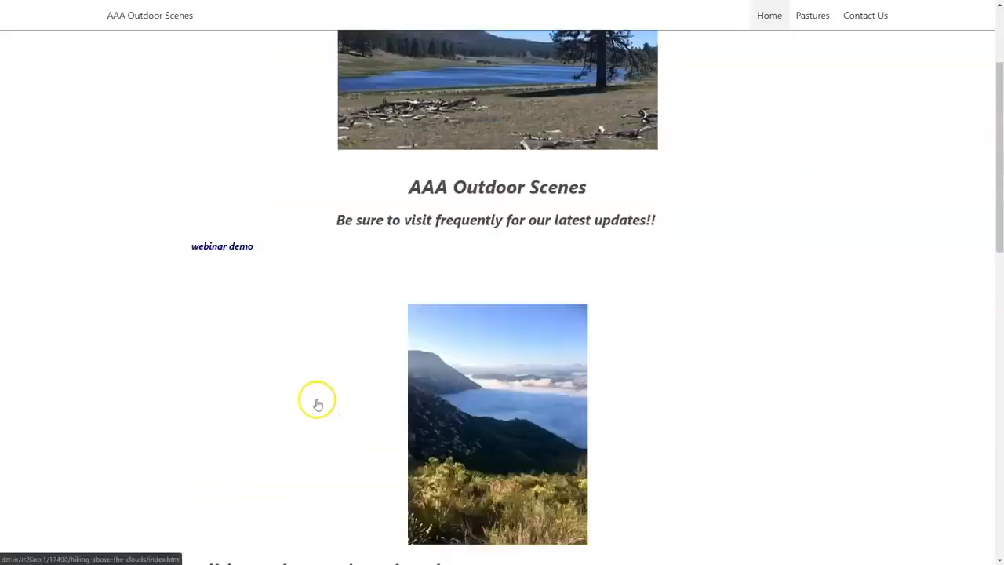
pyautogui.scroll(4, 319, 402)
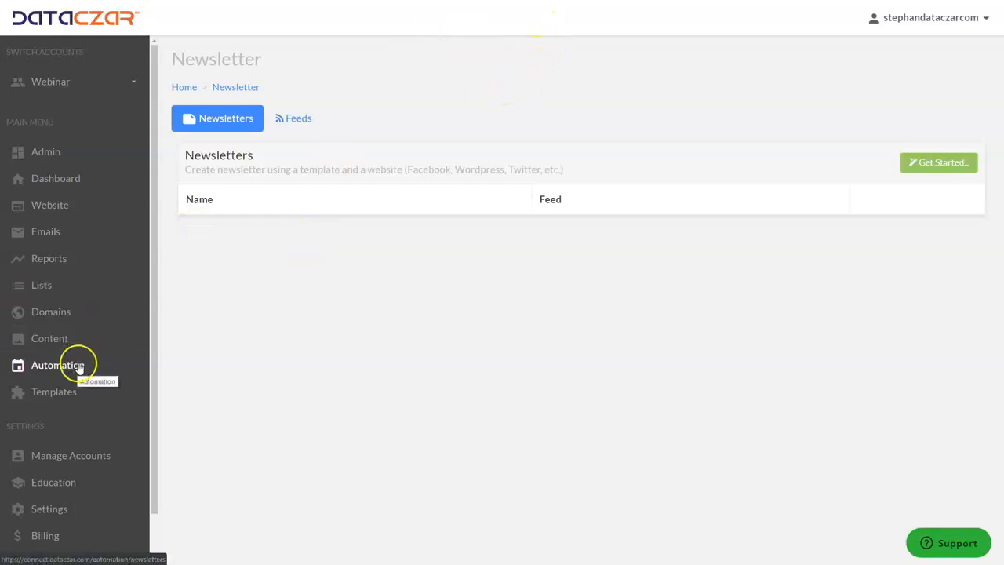
# Start a newsletter with the Newsletter Fluid Gray - Light Background template and look through its preview.
pyautogui.click(941, 164)
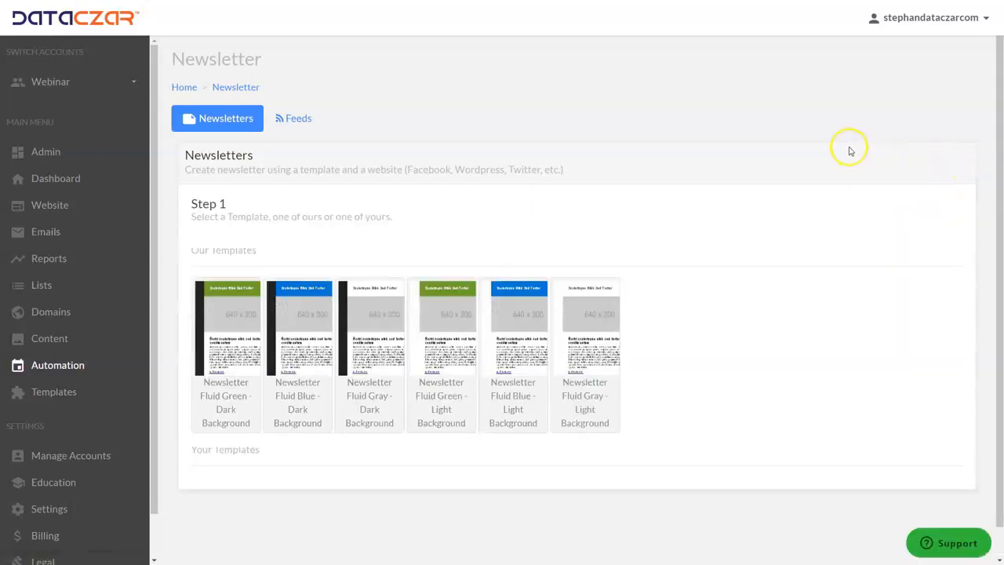
pyautogui.click(579, 384)
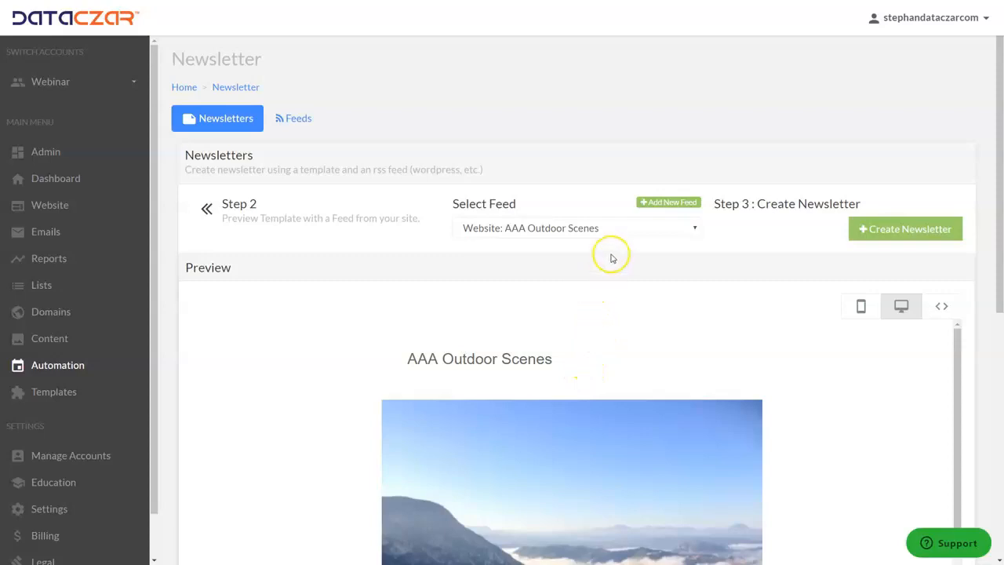
pyautogui.scroll(-1, 672, 394)
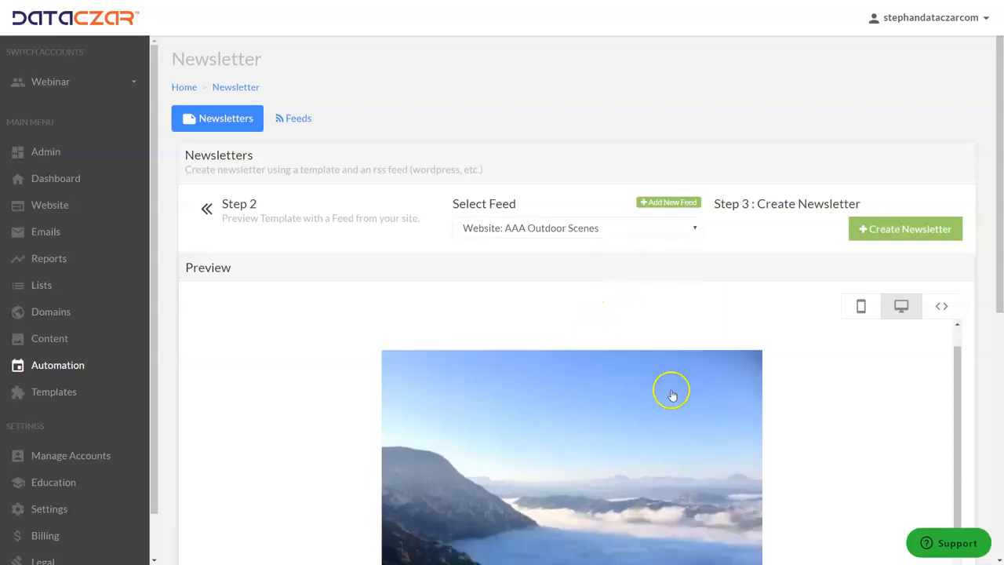
pyautogui.scroll(-8, 672, 394)
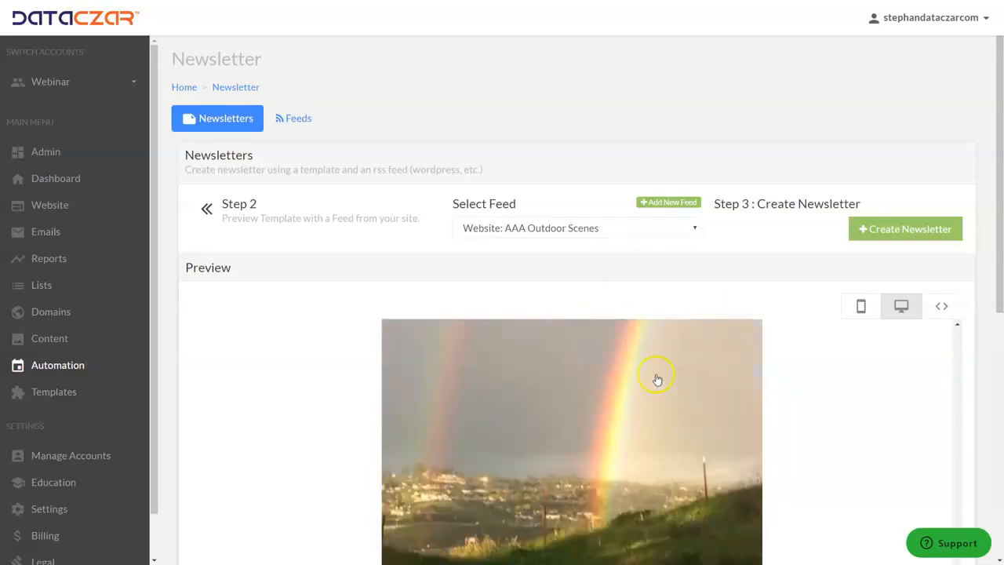
pyautogui.scroll(-3, 661, 385)
pyautogui.scroll(5, 716, 271)
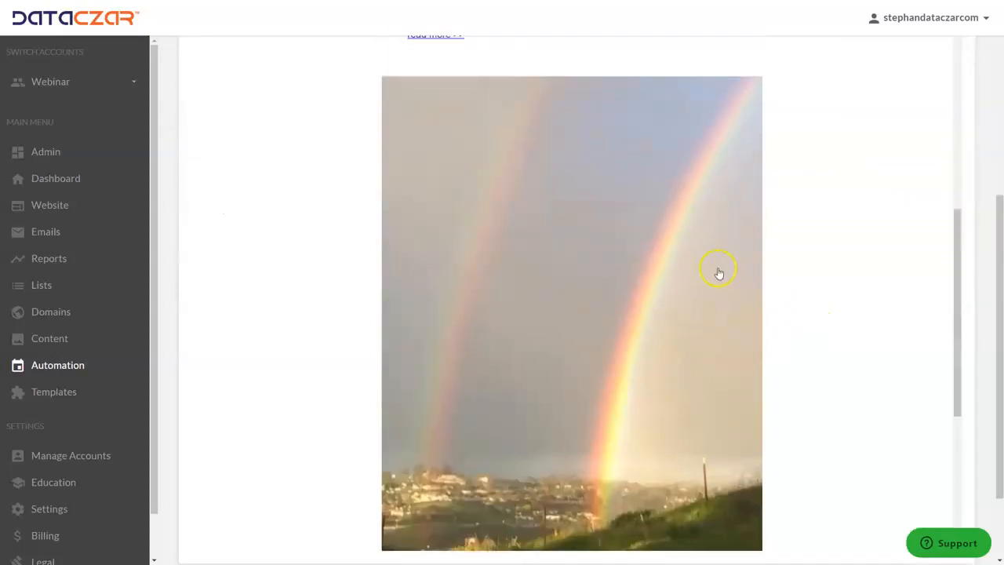
pyautogui.scroll(8, 708, 284)
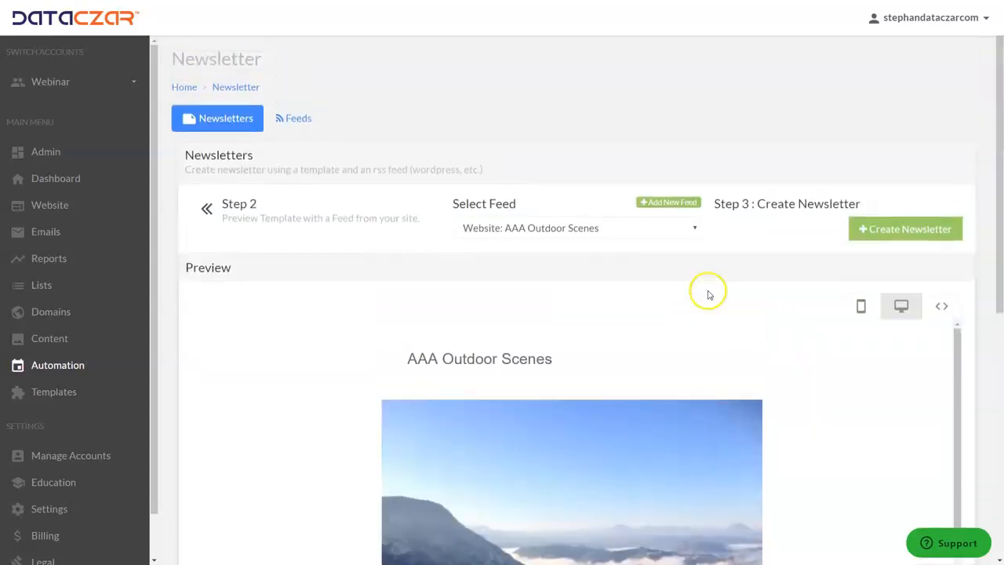
# Check the available feeds, keep Website: AAA Outdoor Scenes selected, and create the newsletter.
pyautogui.click(637, 226)
pyautogui.click(637, 225)
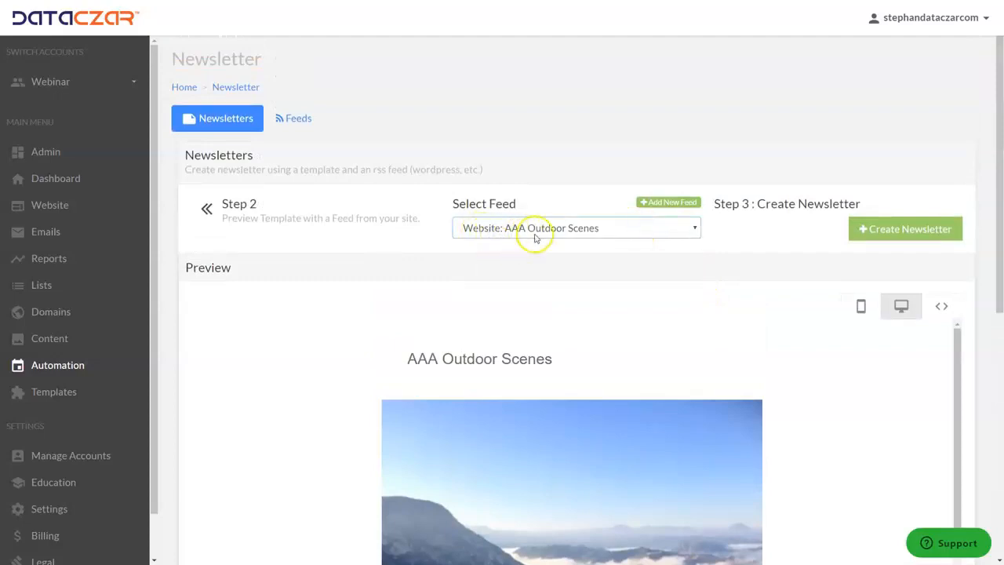
pyautogui.click(654, 231)
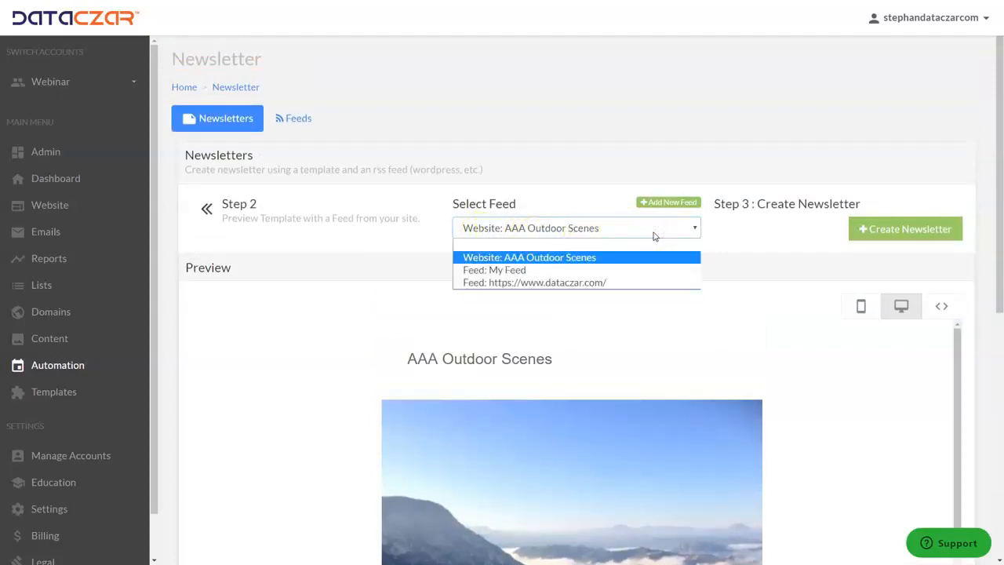
pyautogui.click(653, 233)
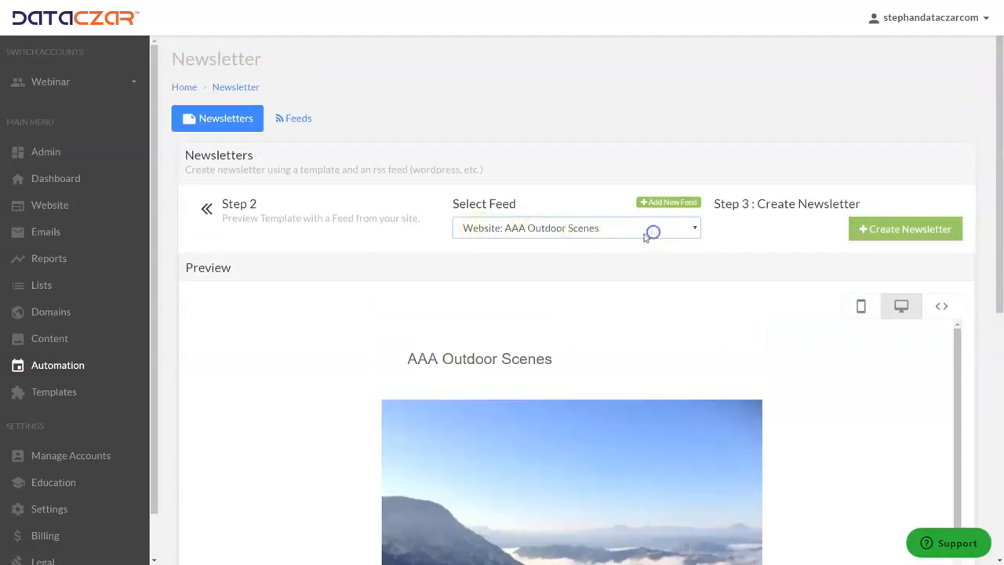
pyautogui.click(921, 230)
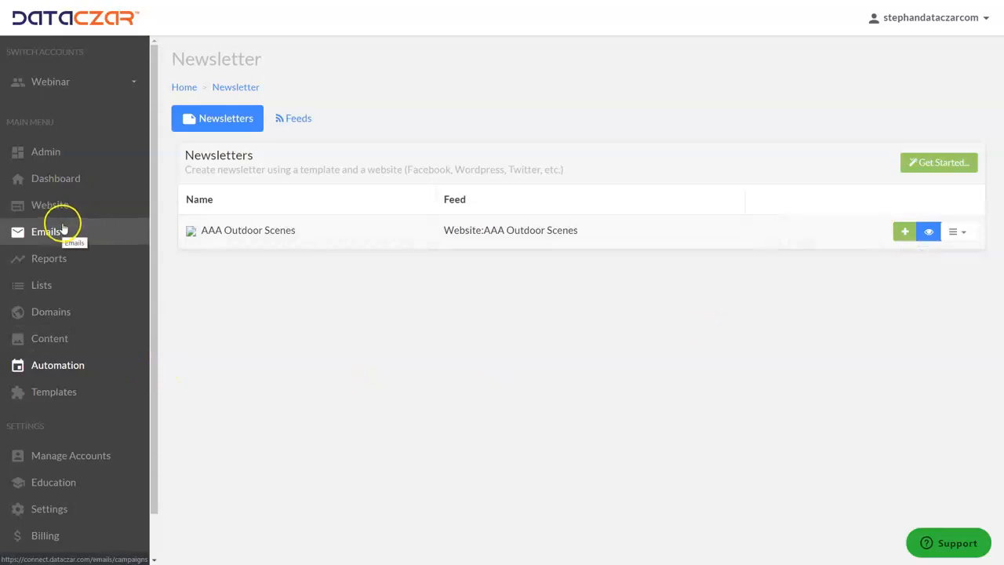
# Open the AAA Outdoor Scenes newsletter for editing and set the number of posts to fetch to 3.
pyautogui.click(962, 234)
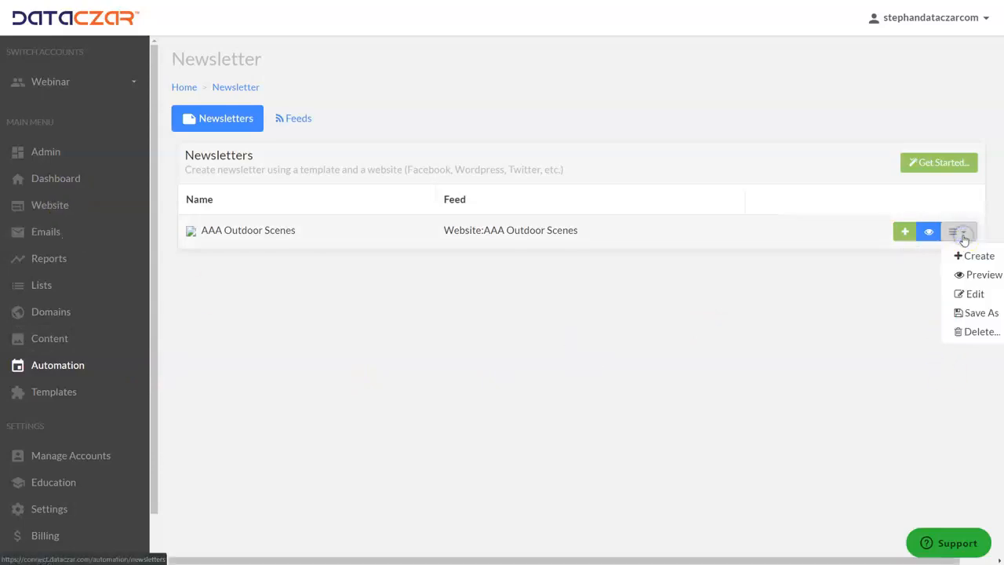
pyautogui.click(972, 296)
pyautogui.click(972, 296)
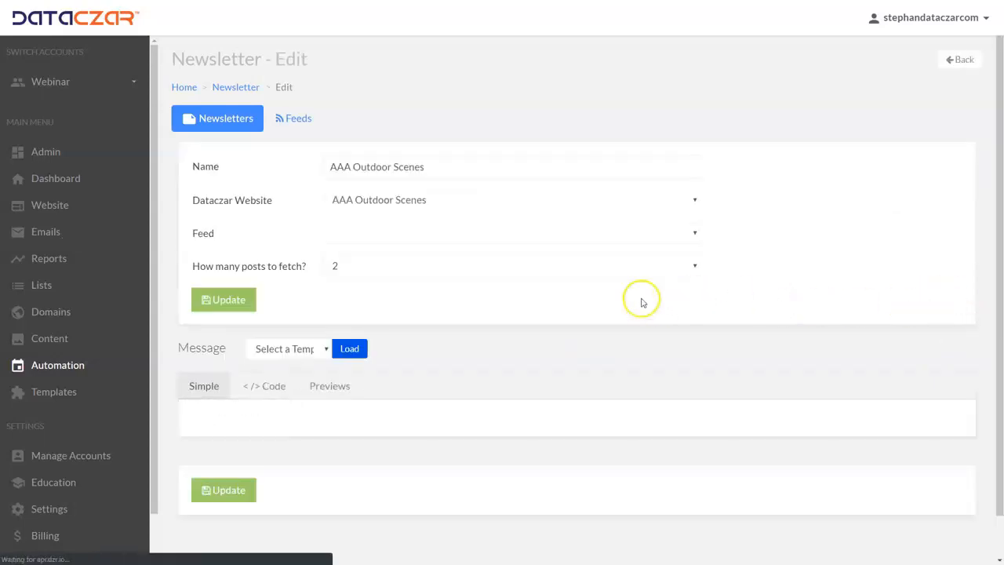
pyautogui.click(441, 270)
pyautogui.click(370, 321)
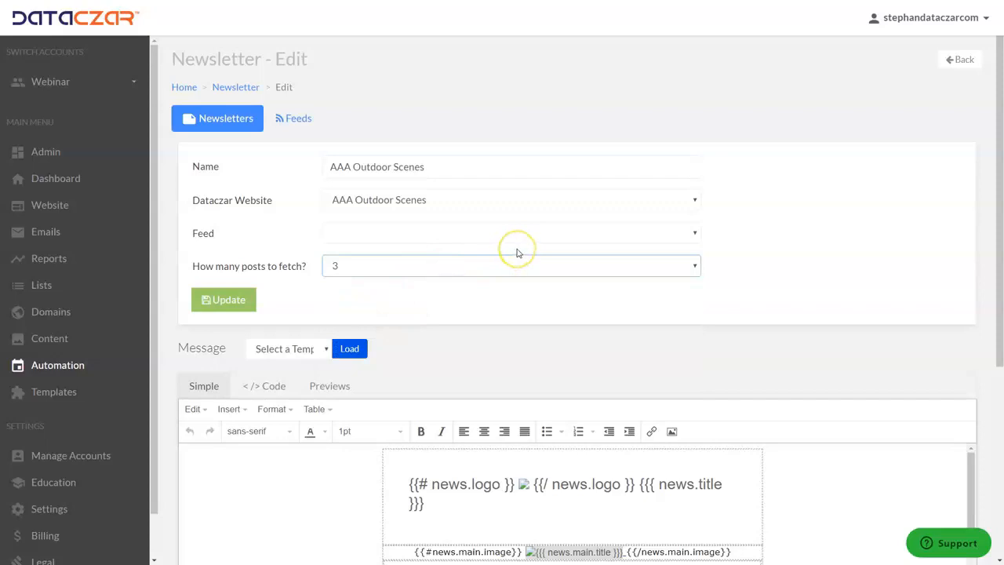
# Preview the newsletter message, and return to the Simple editor with the cursor right after the news.title placeholder.
pyautogui.scroll(-3, 518, 252)
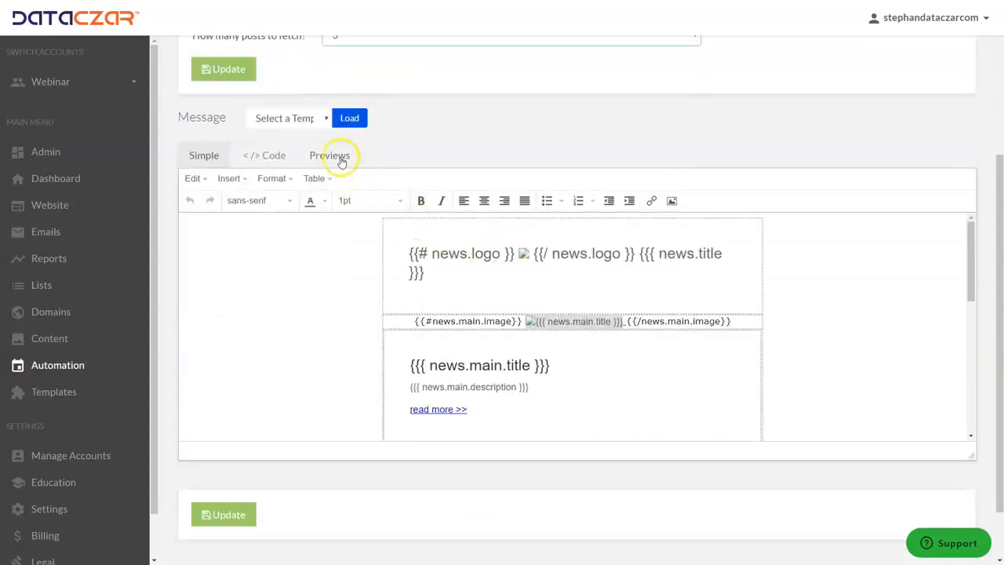
pyautogui.click(339, 157)
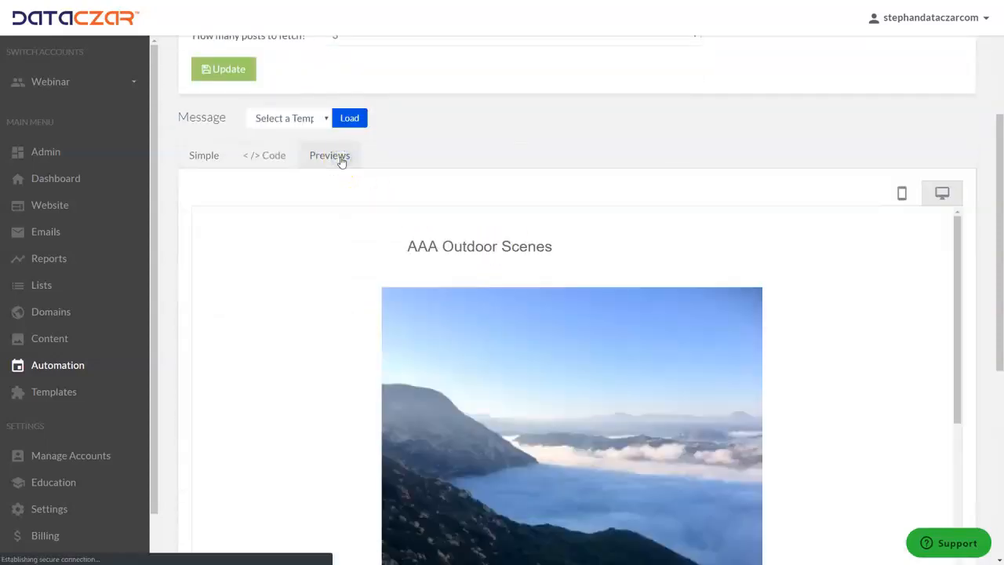
pyautogui.click(198, 156)
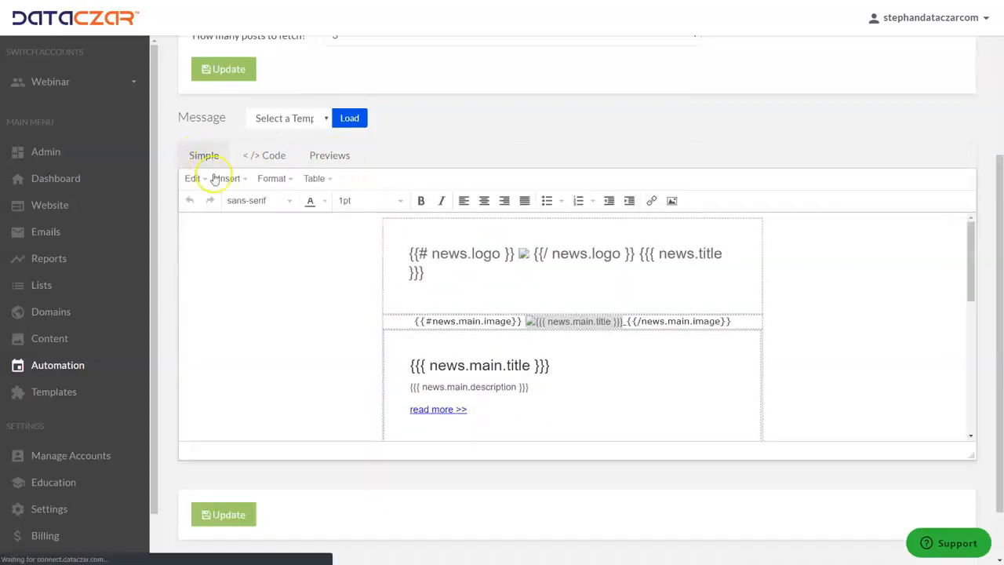
pyautogui.click(439, 274)
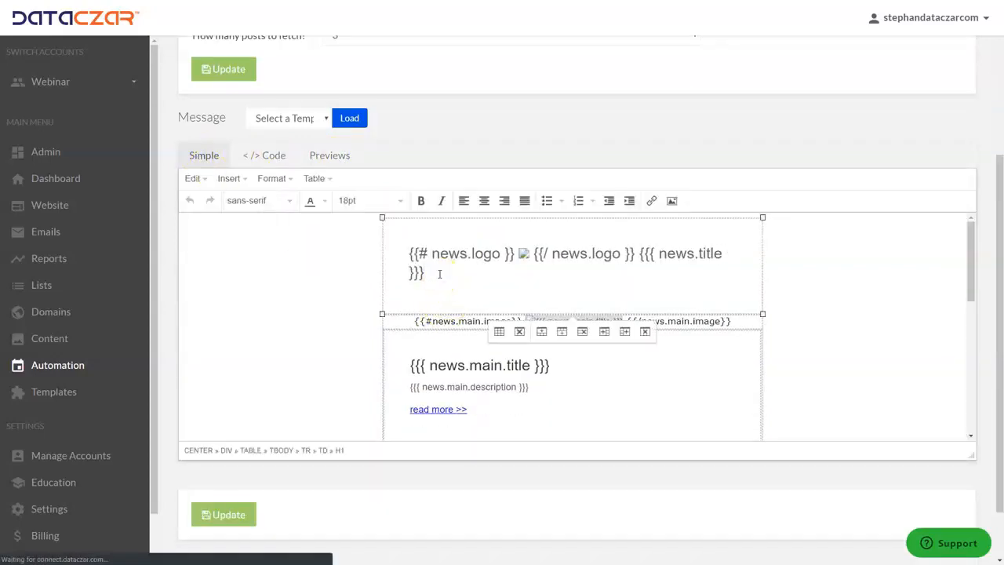
pyautogui.press('Return')
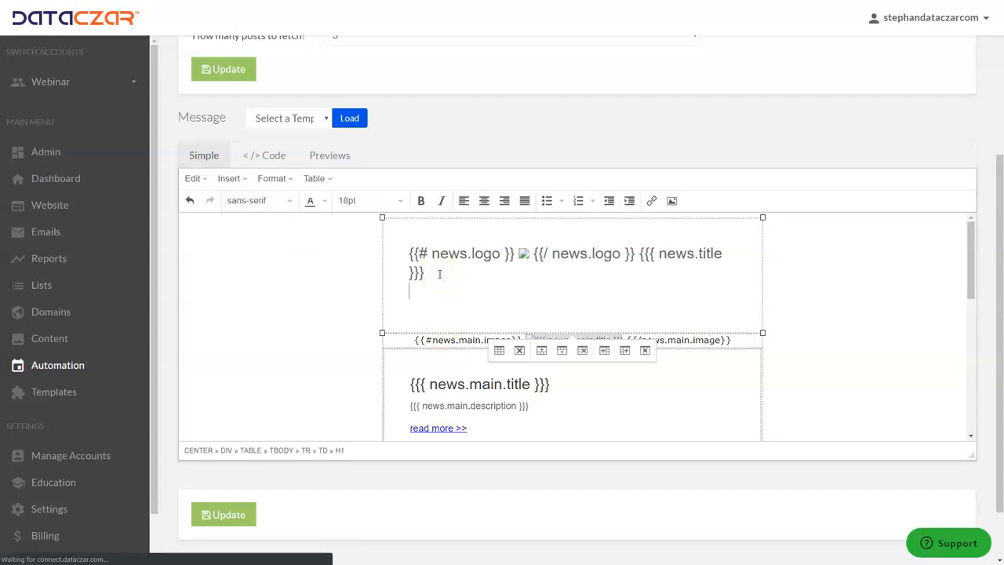
pyautogui.press('BackSpace')
pyautogui.press('BackSpace')
pyautogui.press('BackSpace')
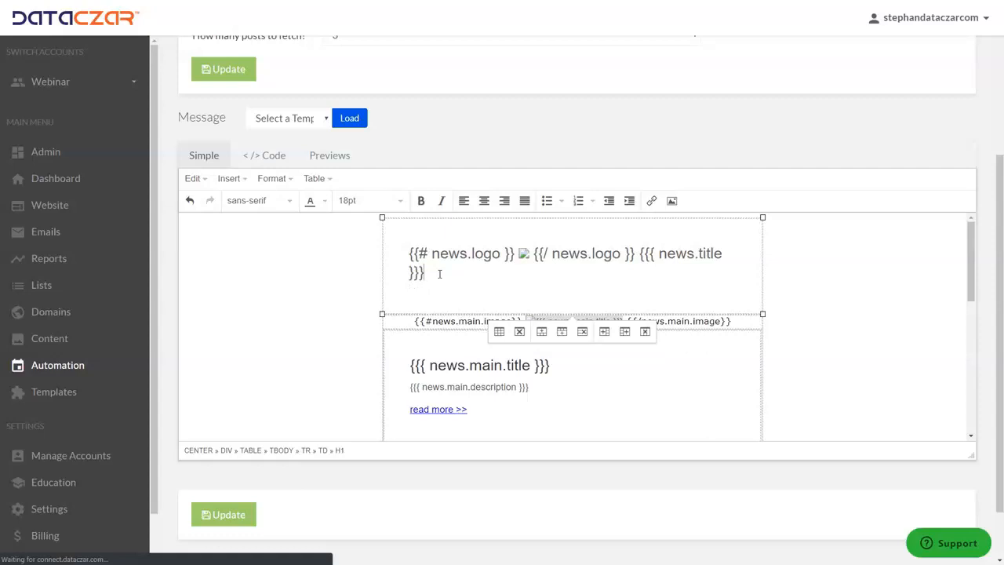
# Add below the news title: "Hi," and "Thanks for staying connected. We know you're busy so we keep our updates brief, fun and informative!".
pyautogui.press('Return')
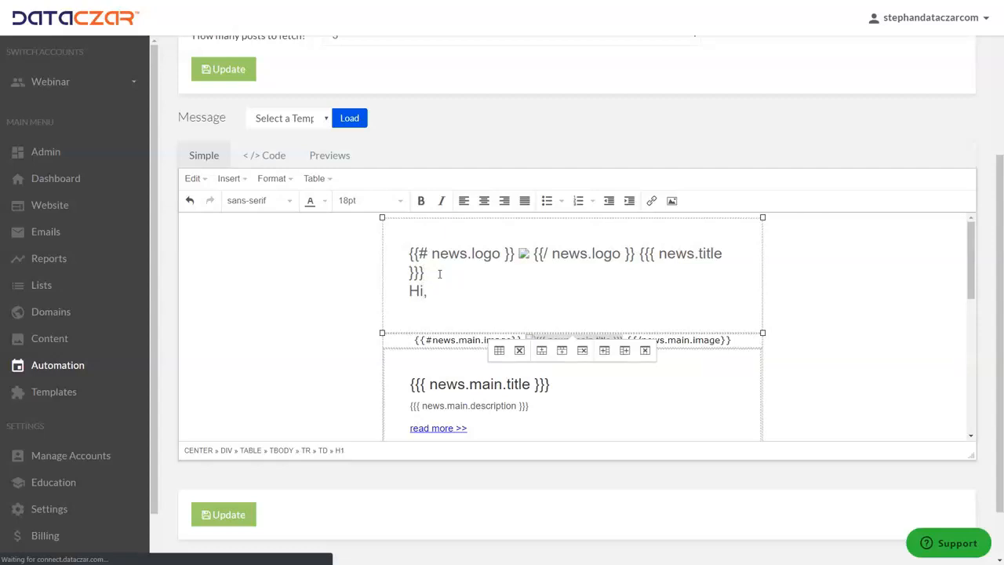
pyautogui.press('Return')
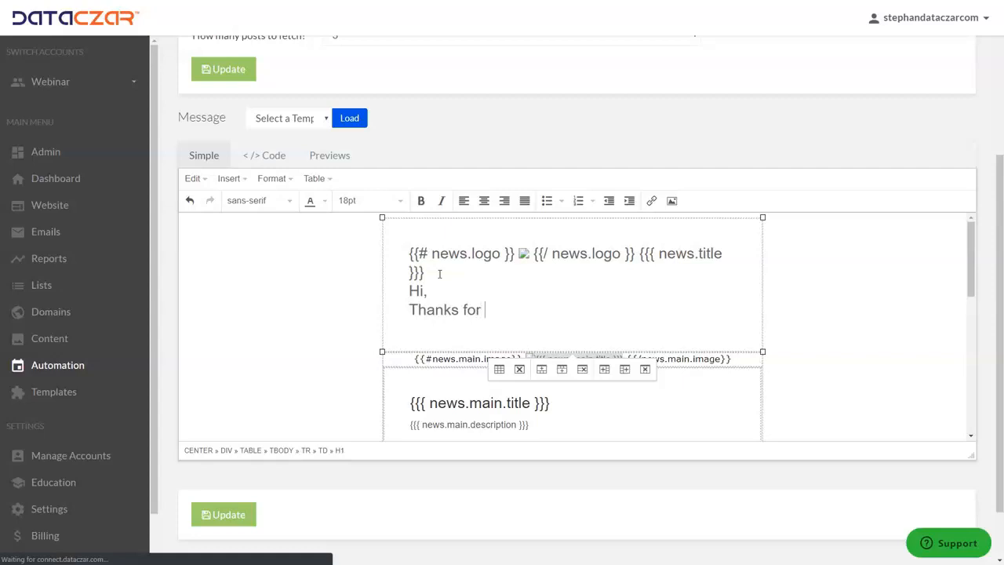
pyautogui.write('Thanks for staying connected.  We know yo')
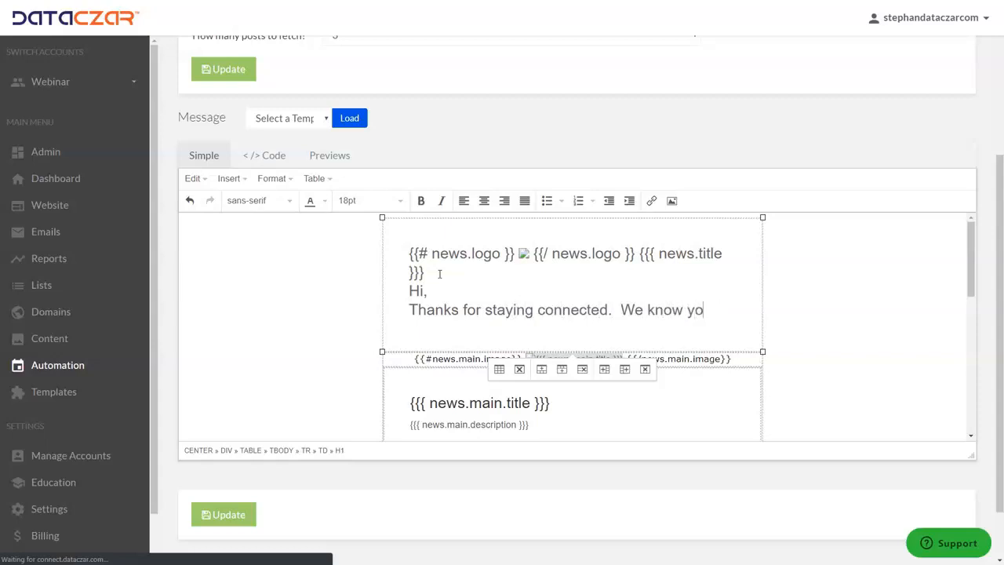
pyautogui.write('busy')
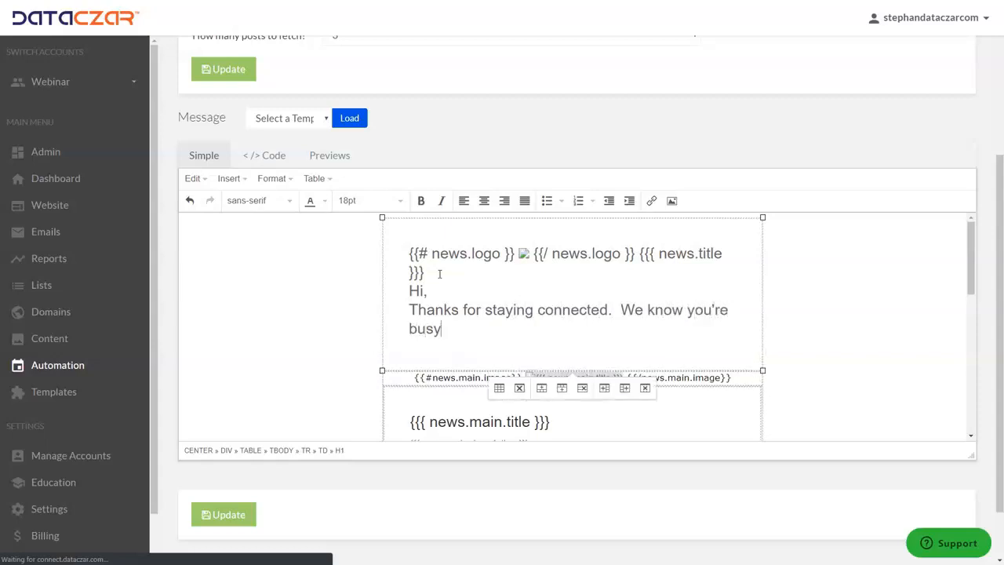
pyautogui.write(' so we keep our updates brief, fun and')
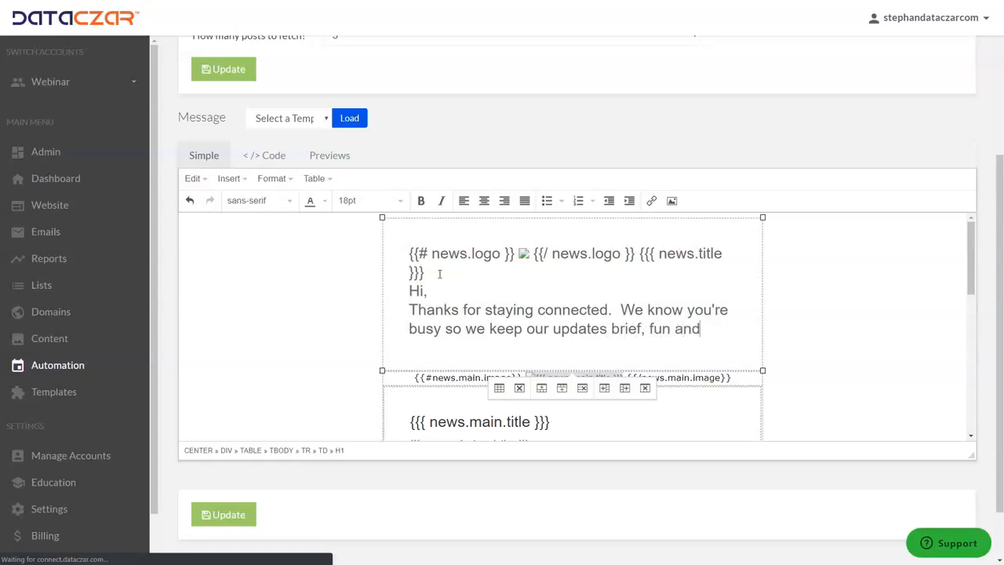
pyautogui.write('mative!')
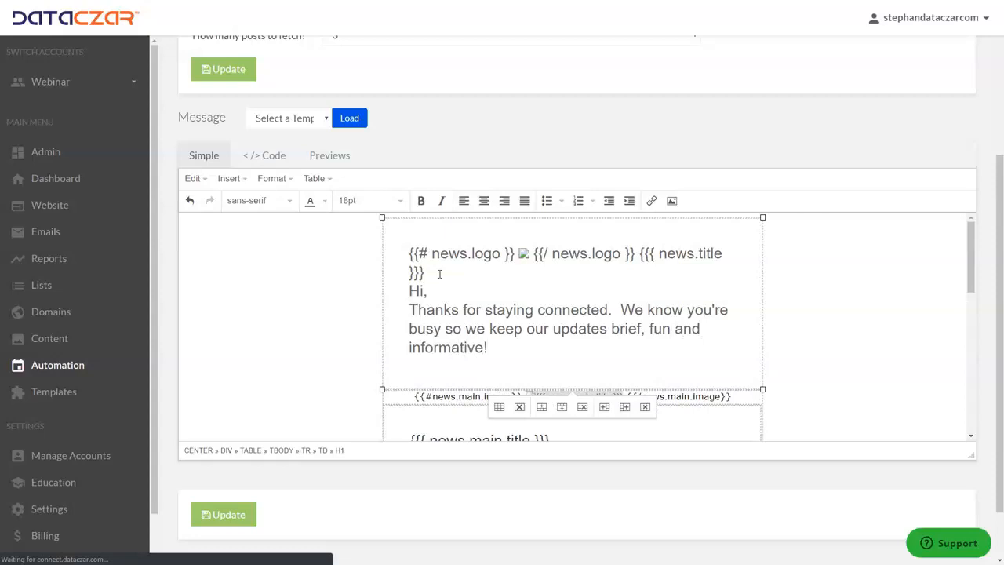
# Insert two blank lines between the news title and the "Hi," greeting, and check the spacing in the message preview.
pyautogui.click(437, 274)
pyautogui.press('Return')
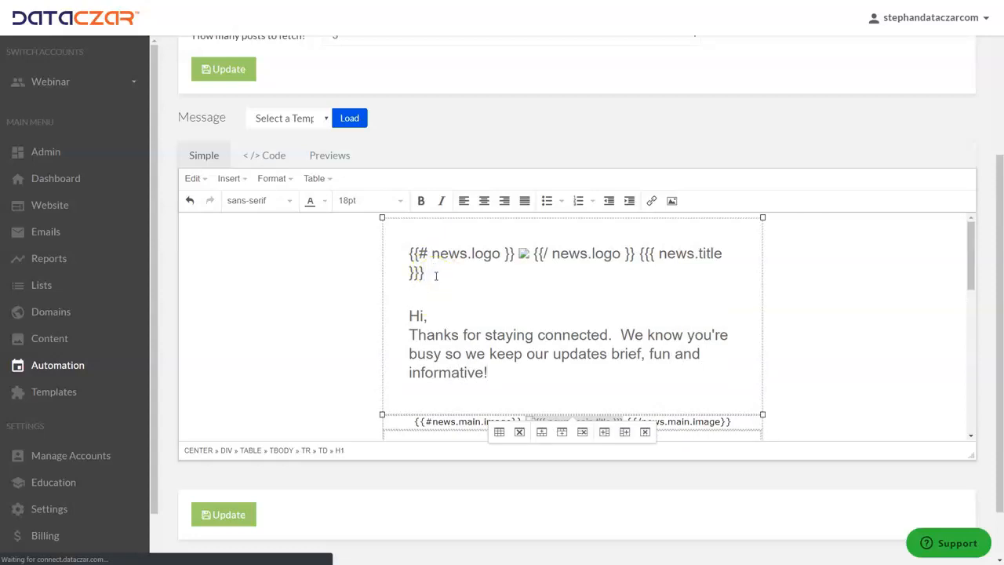
pyautogui.press('Return')
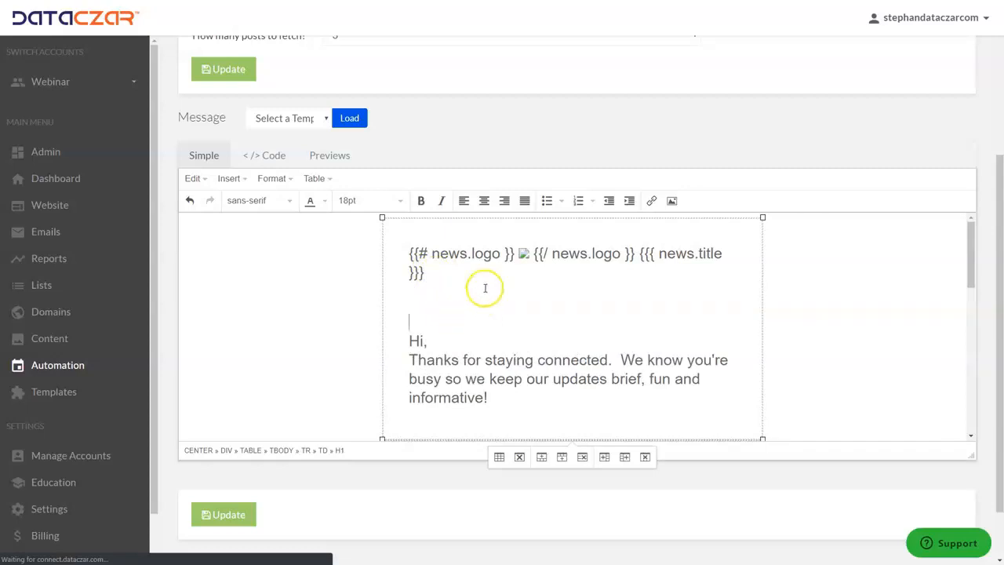
pyautogui.click(328, 155)
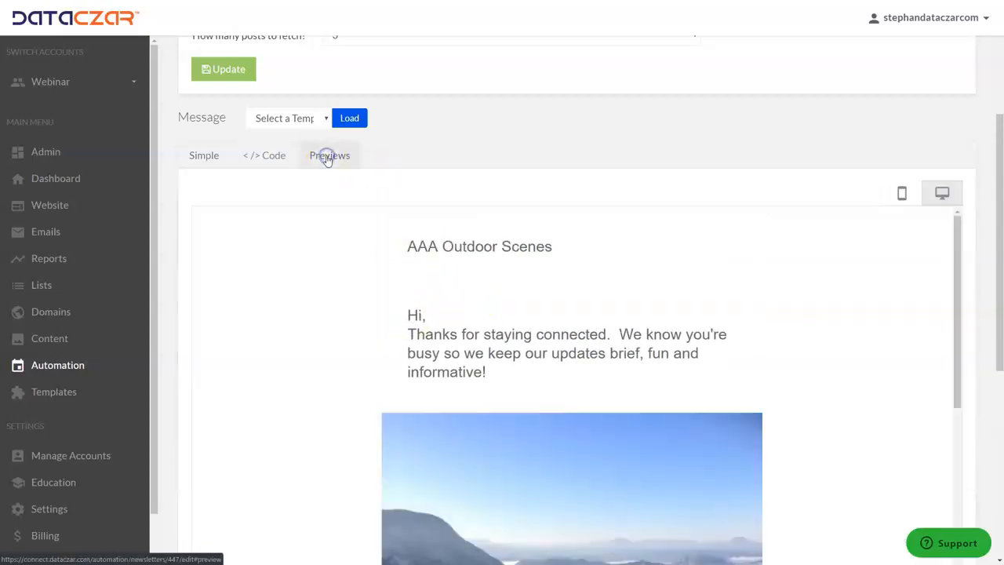
pyautogui.scroll(-5, 672, 313)
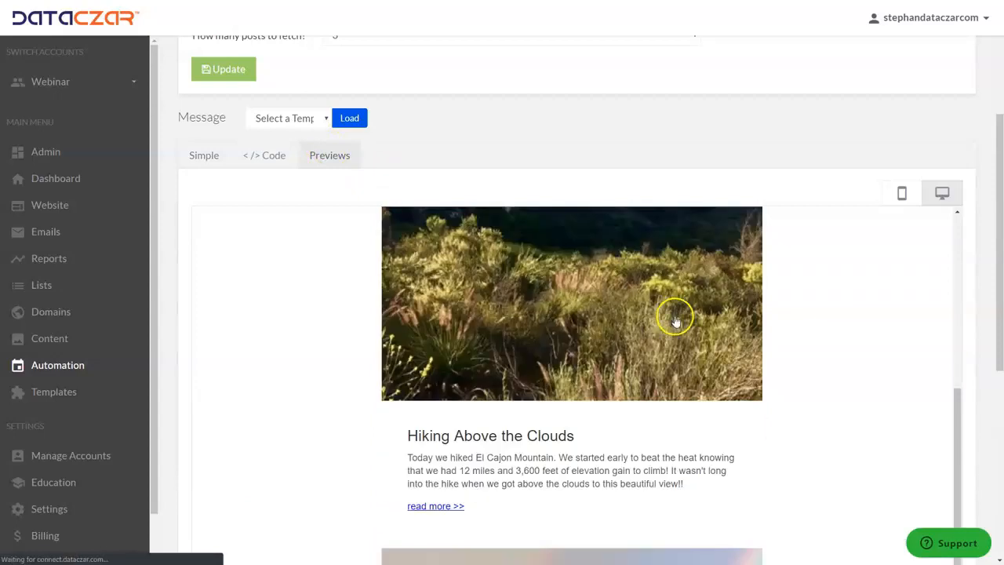
pyautogui.scroll(6, 672, 321)
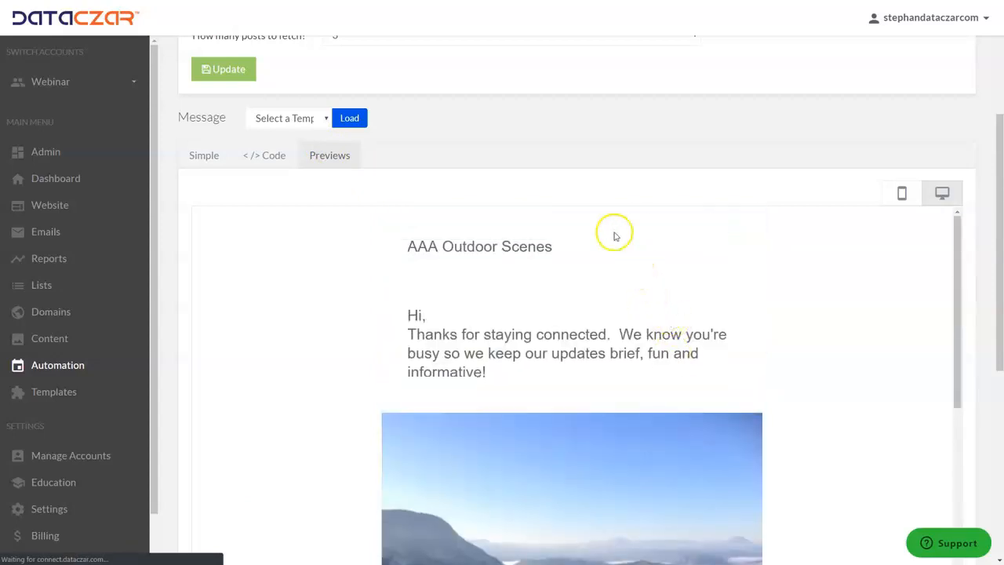
pyautogui.click(203, 156)
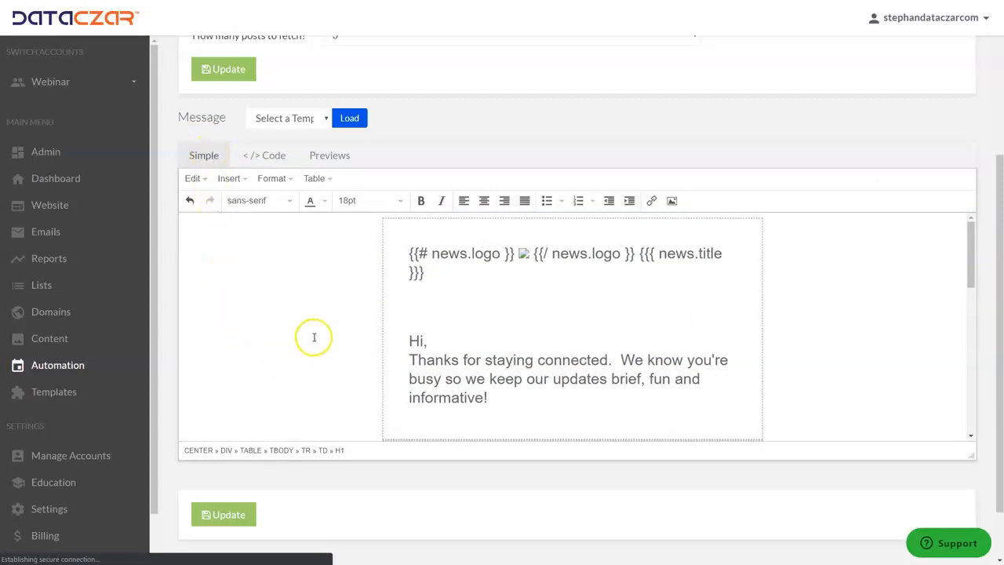
# Save the updated AAA Outdoor Scenes newsletter and return to the list of newsletters.
pyautogui.scroll(3, 502, 267)
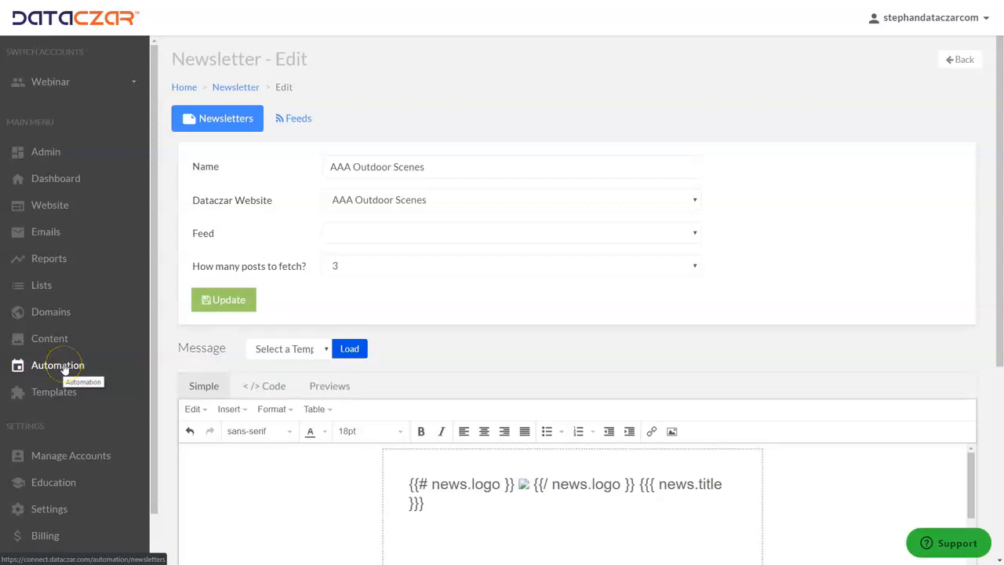
pyautogui.click(231, 302)
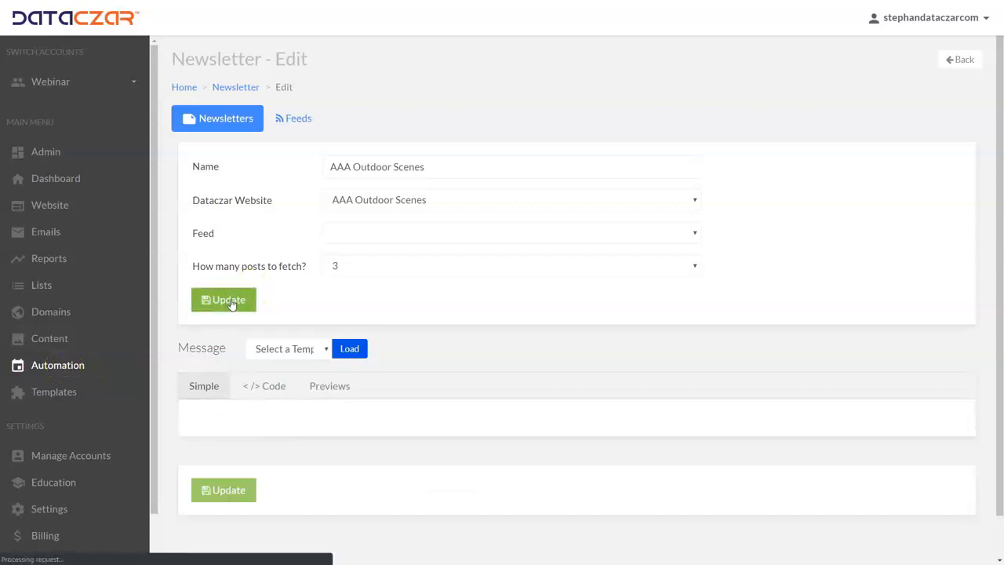
pyautogui.click(69, 366)
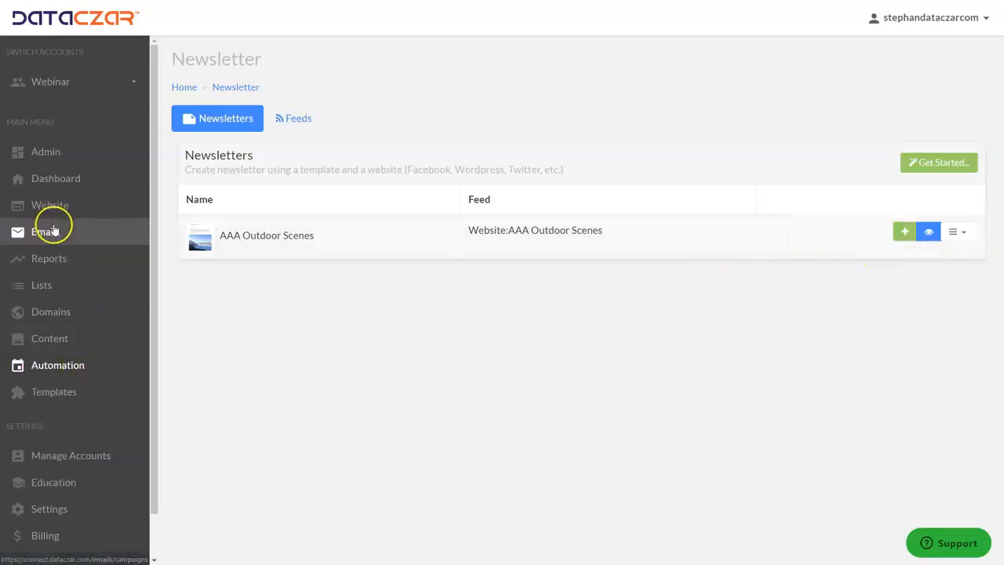
# Create an email blast from the AAA Outdoor Scenes newsletter and review its generated message and email info.
pyautogui.click(903, 233)
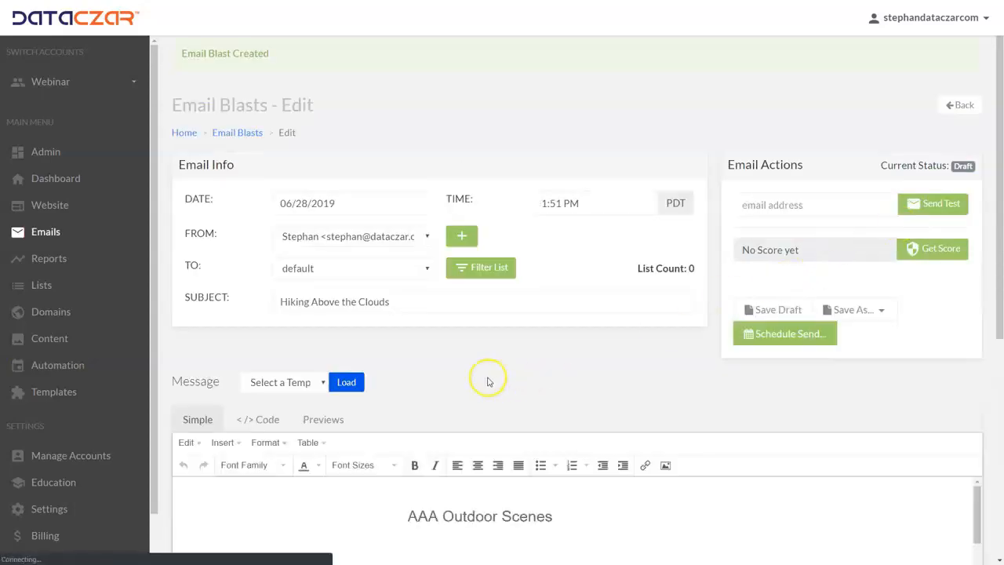
pyautogui.scroll(-10, 487, 382)
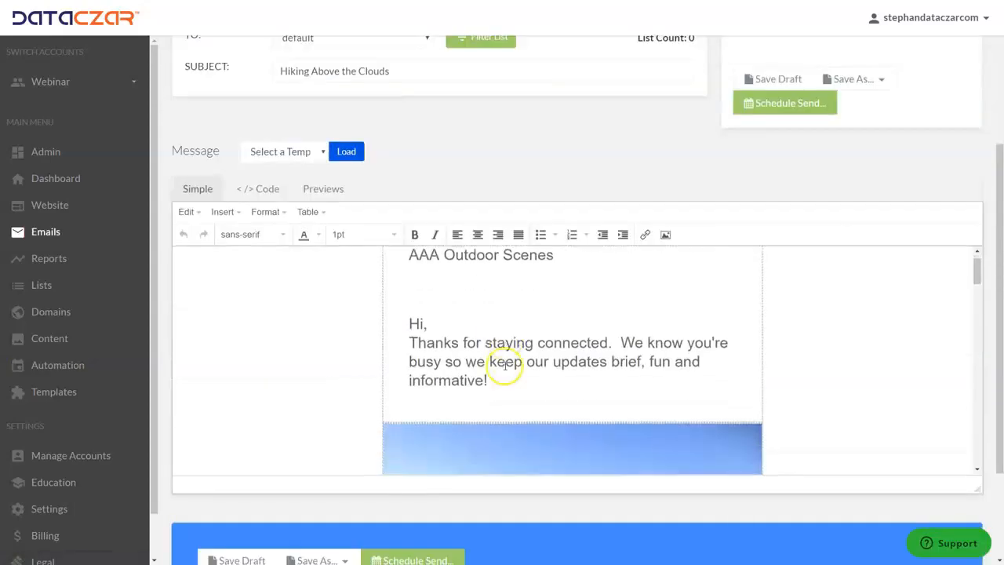
pyautogui.scroll(-2, 509, 350)
pyautogui.scroll(8, 514, 345)
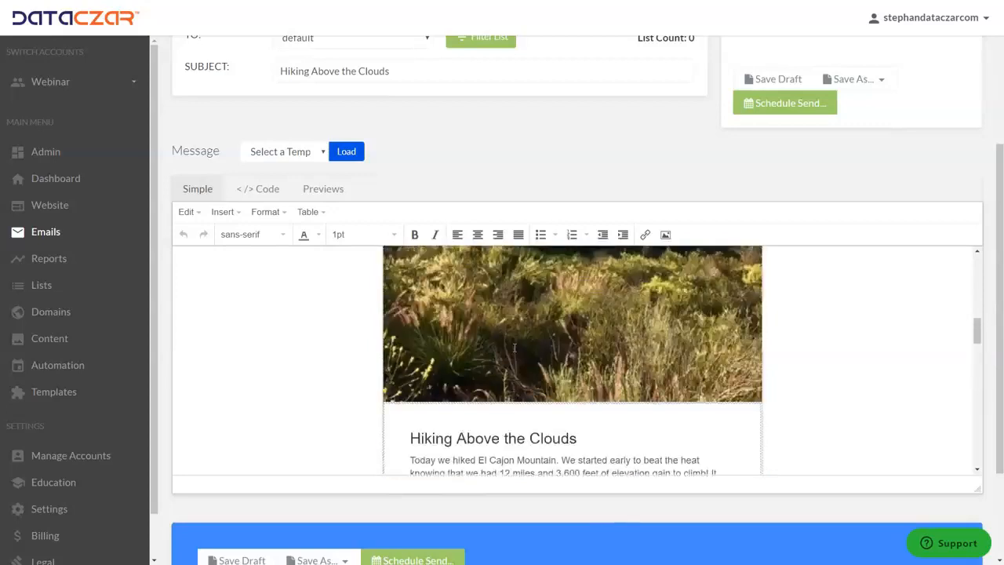
pyautogui.scroll(3, 517, 341)
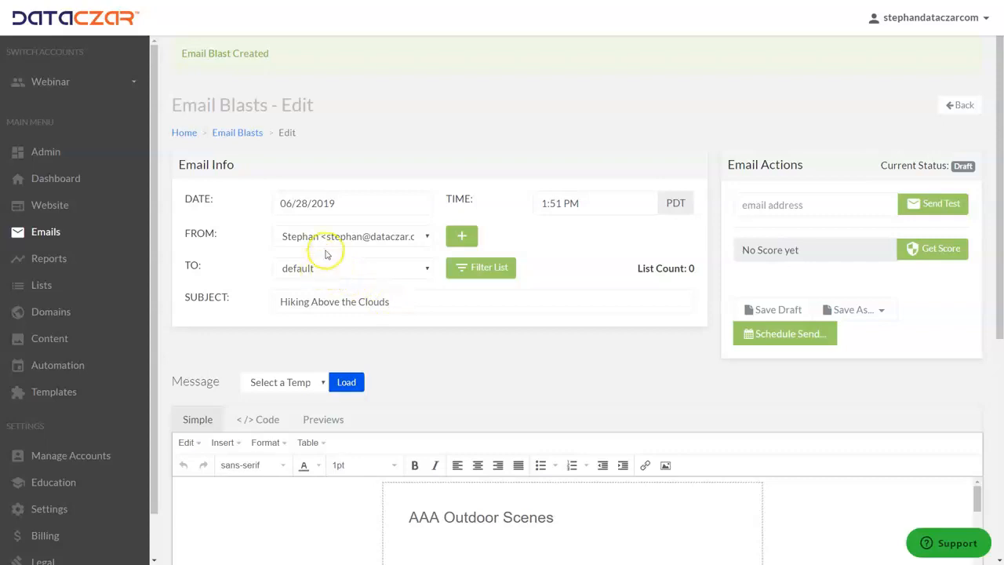
# Get the email blast's score and send a test message to the first suggested email address.
pyautogui.click(938, 250)
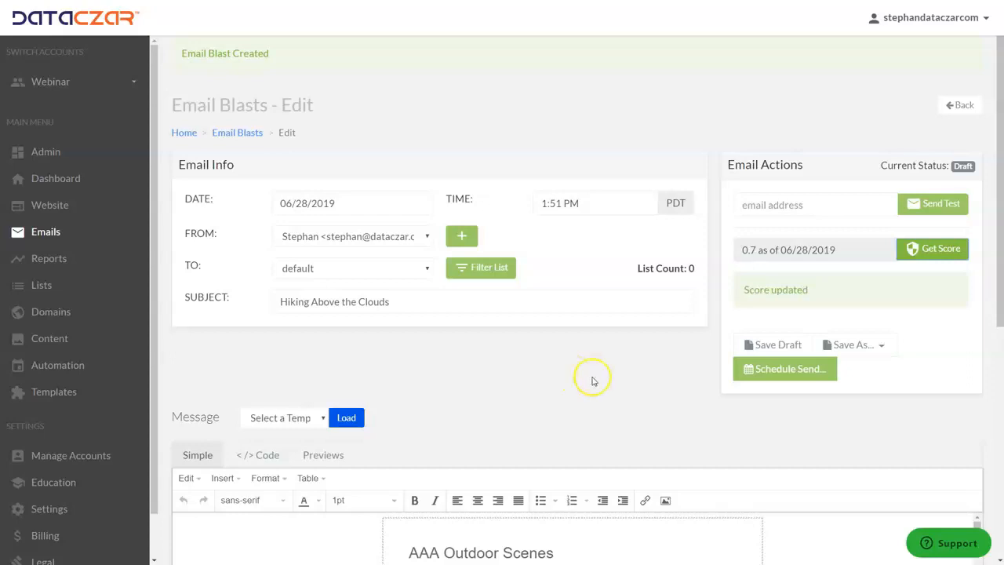
pyautogui.click(788, 205)
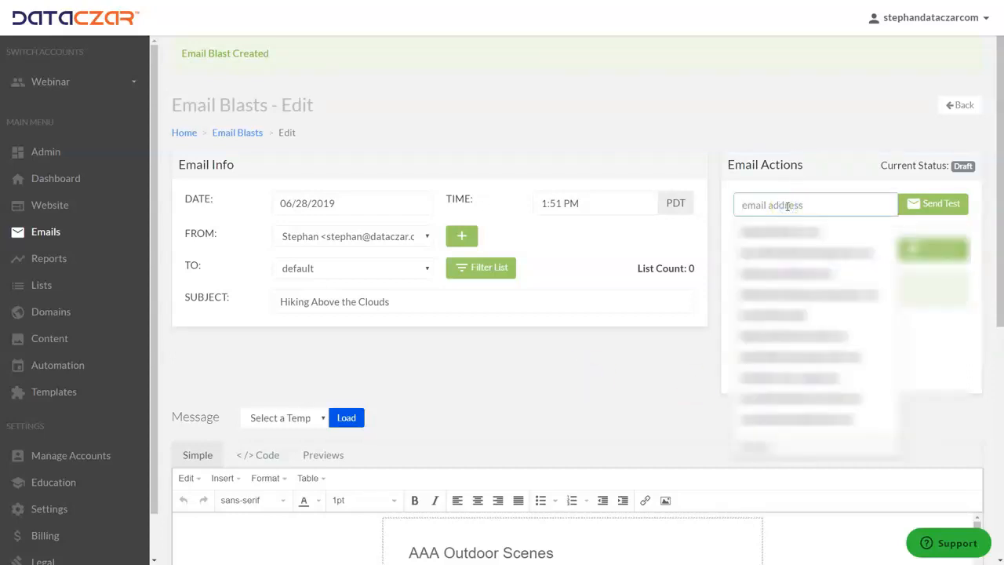
pyautogui.click(782, 231)
pyautogui.click(925, 205)
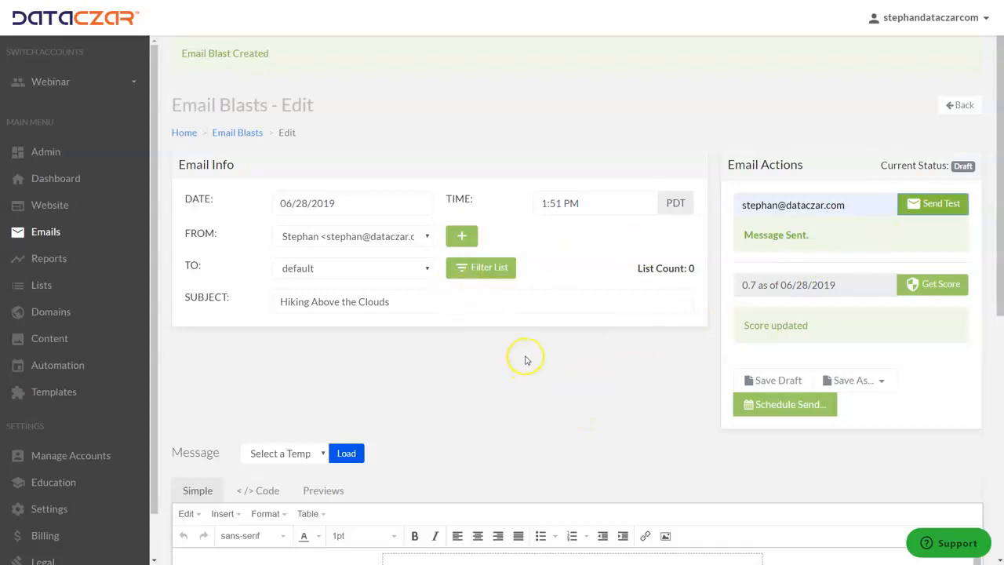
# Examine the desktop preview of the email blast, from the introduction through all fetched posts and their read more links to the footer.
pyautogui.scroll(-2, 517, 337)
pyautogui.scroll(-1, 439, 259)
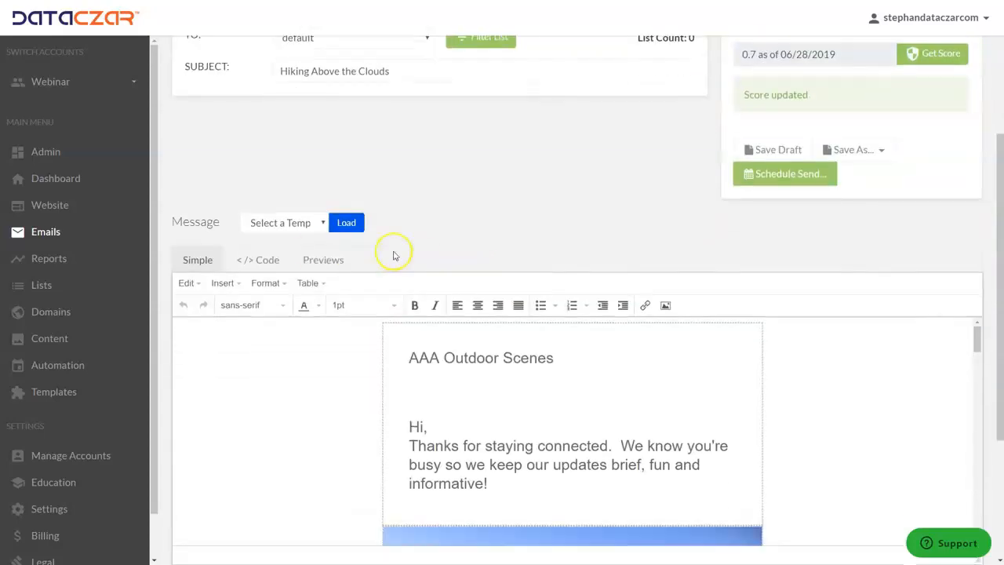
pyautogui.click(322, 263)
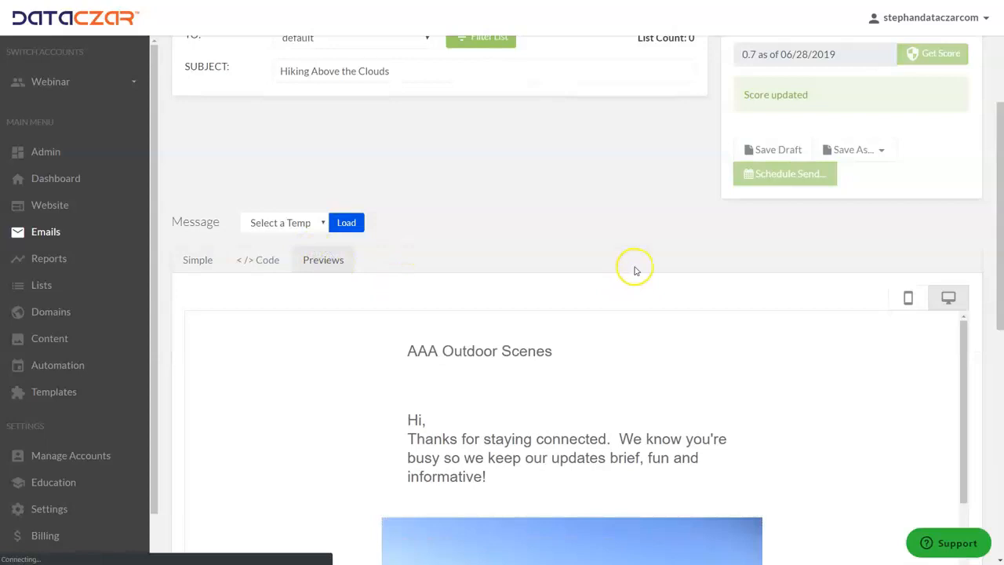
pyautogui.scroll(-1, 632, 271)
pyautogui.scroll(-1, 634, 274)
pyautogui.scroll(-2, 665, 294)
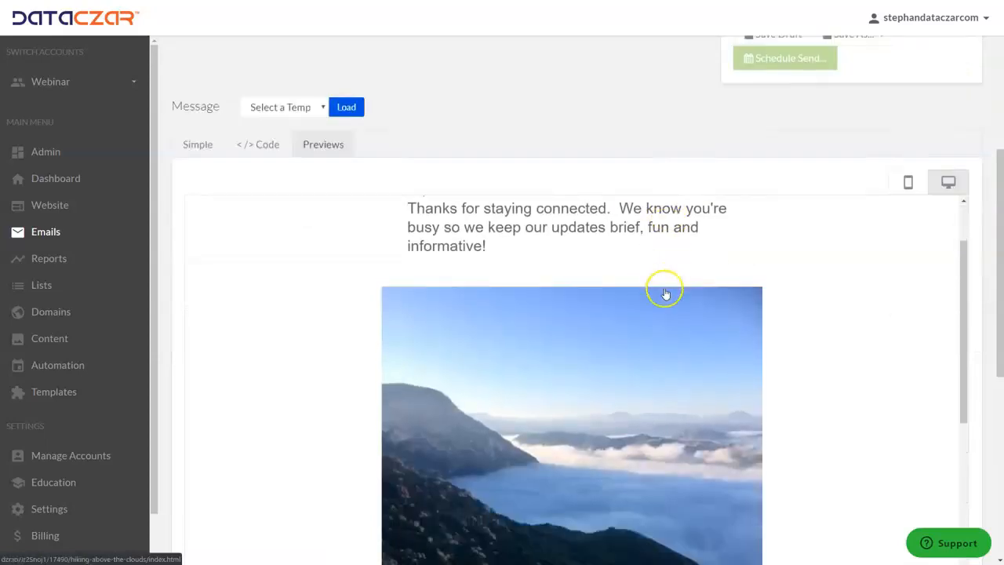
pyautogui.scroll(1, 663, 318)
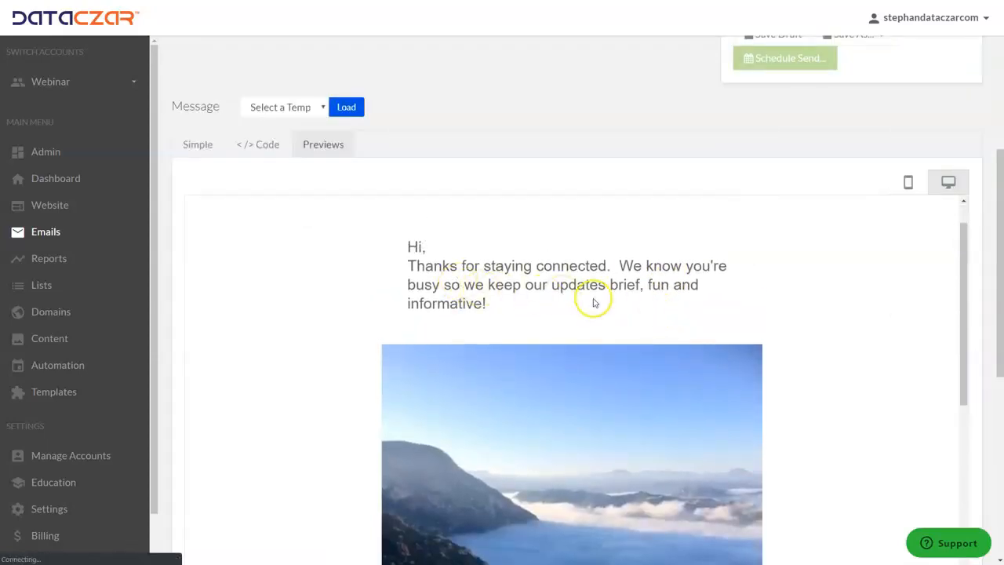
pyautogui.scroll(-2, 591, 309)
pyautogui.scroll(-7, 591, 308)
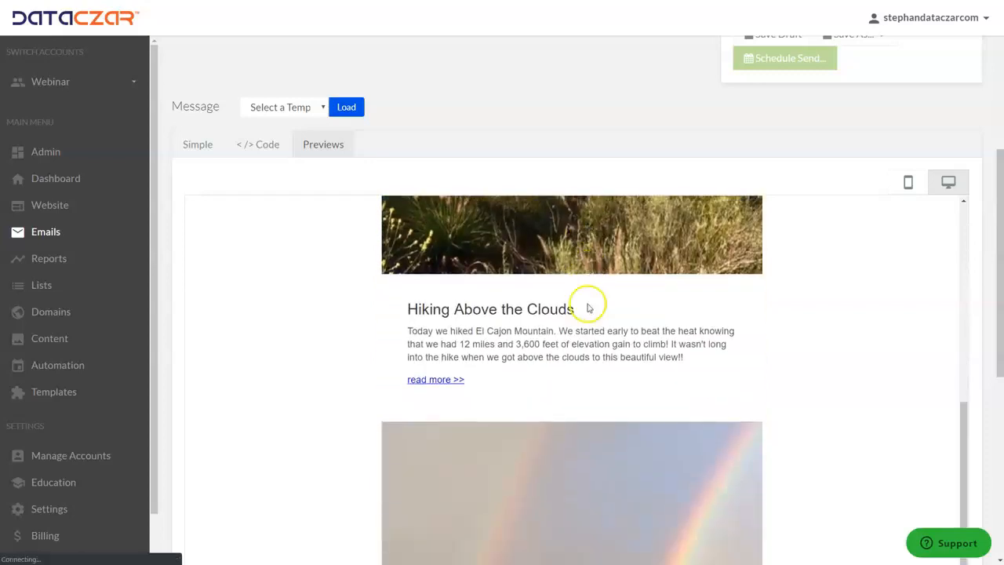
pyautogui.scroll(-1, 583, 305)
pyautogui.scroll(-8, 581, 309)
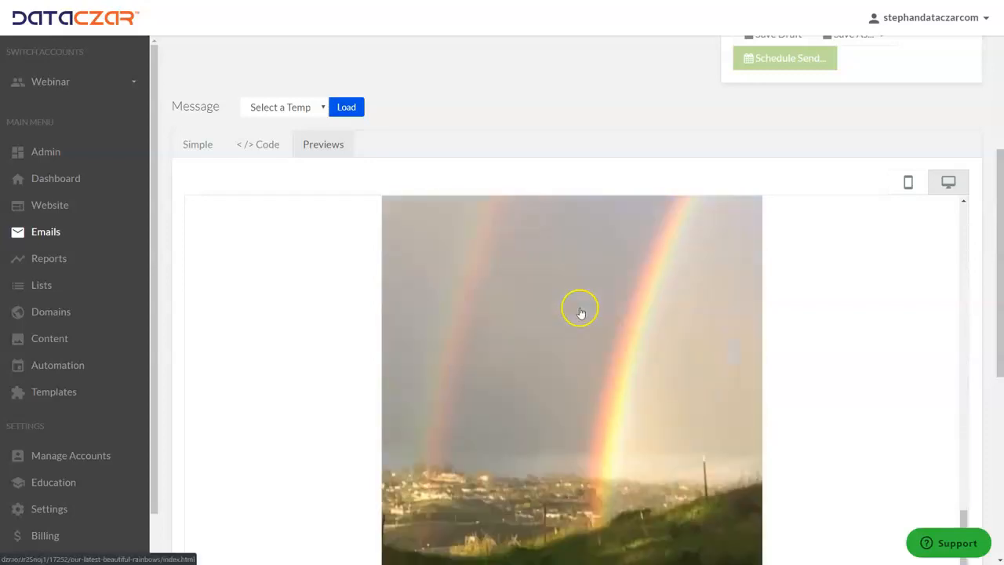
pyautogui.scroll(-2, 577, 358)
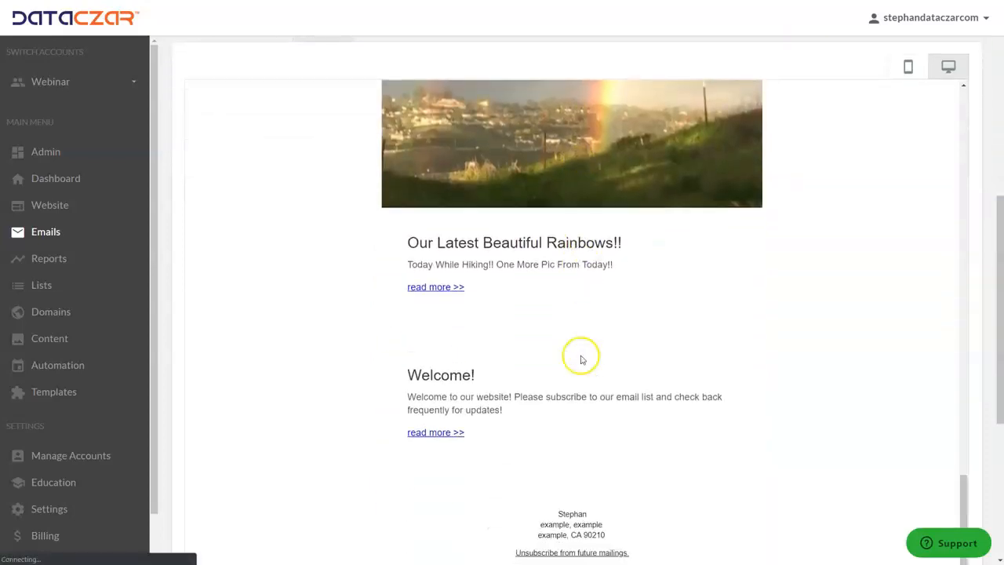
pyautogui.scroll(5, 578, 361)
pyautogui.scroll(6, 578, 360)
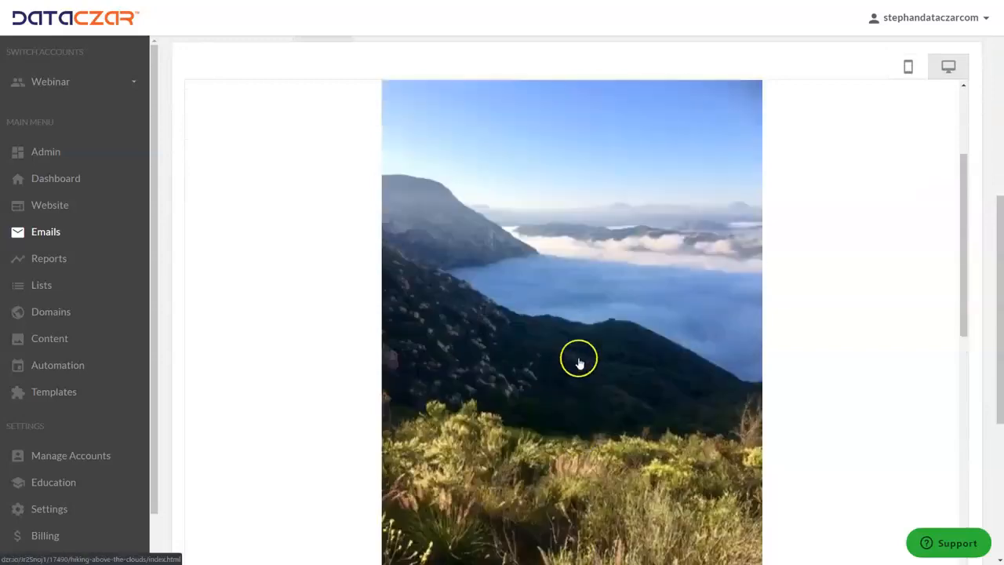
pyautogui.scroll(-5, 576, 353)
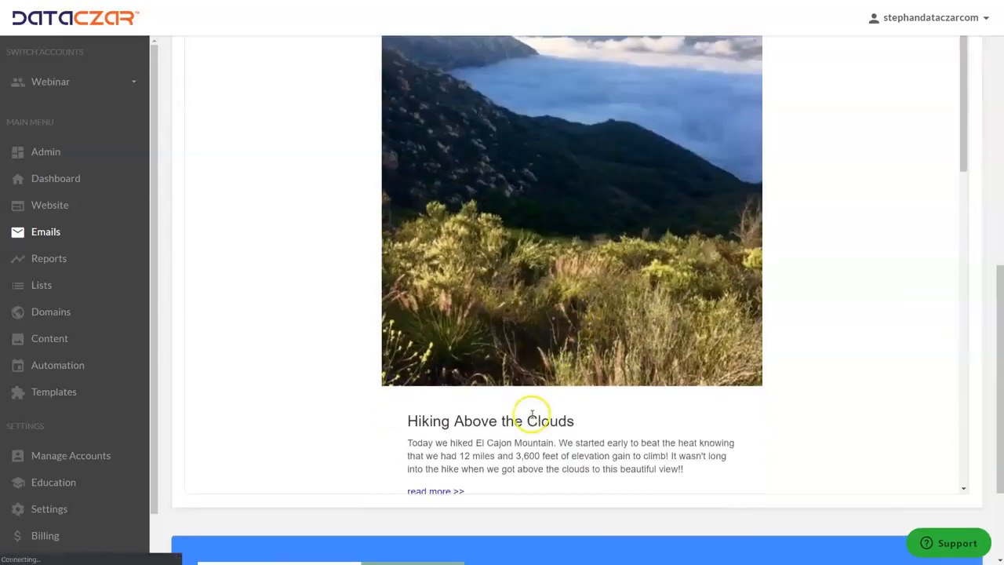
pyautogui.scroll(-2, 494, 414)
pyautogui.click(430, 381)
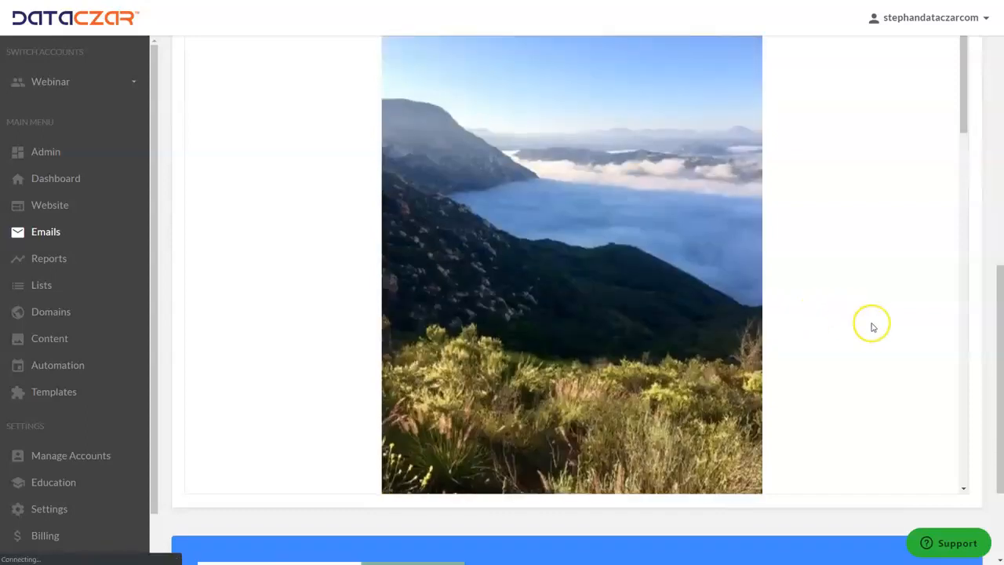
# Save the email blast as a draft and proceed to its schedule confirmation.
pyautogui.scroll(10, 867, 337)
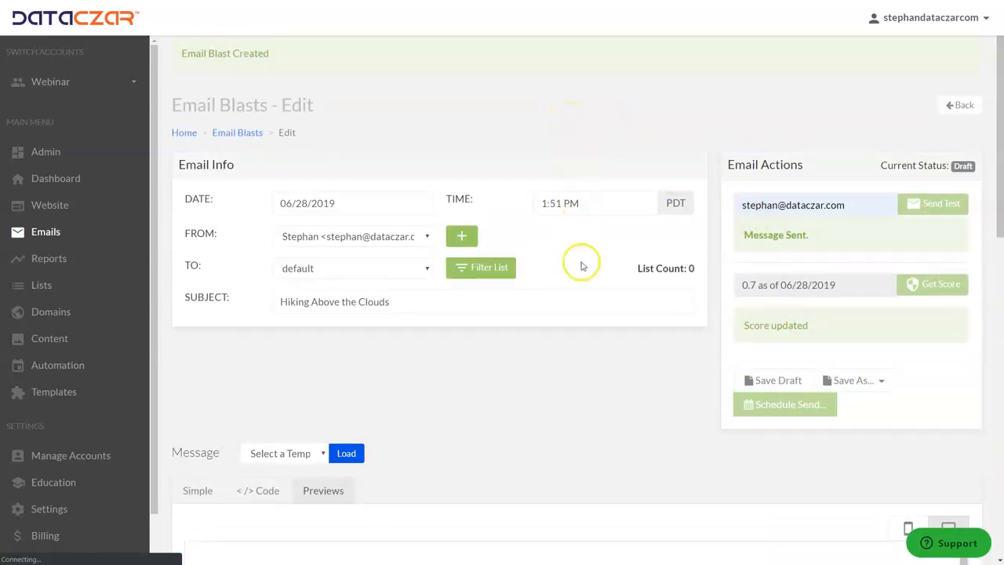
pyautogui.click(784, 381)
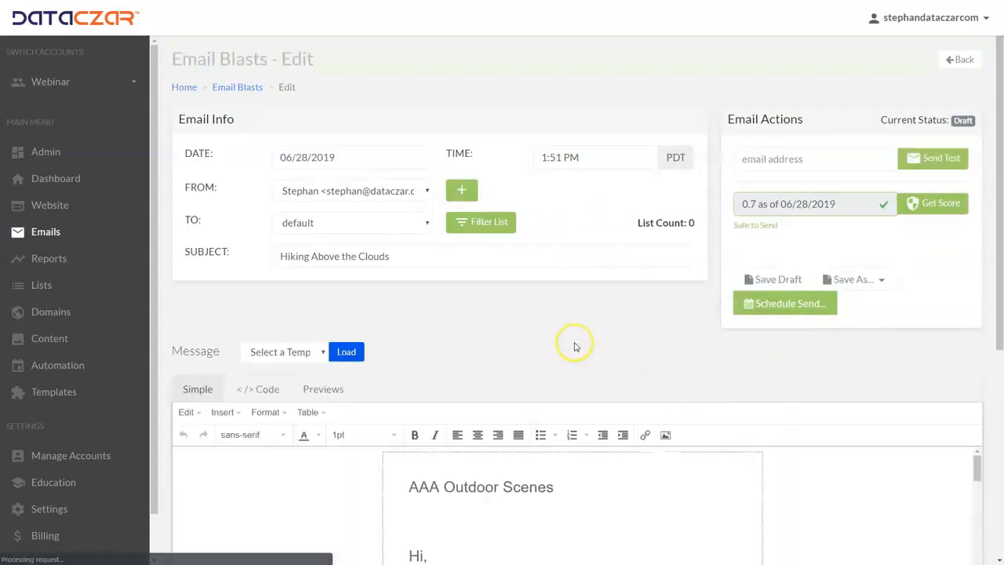
pyautogui.click(786, 306)
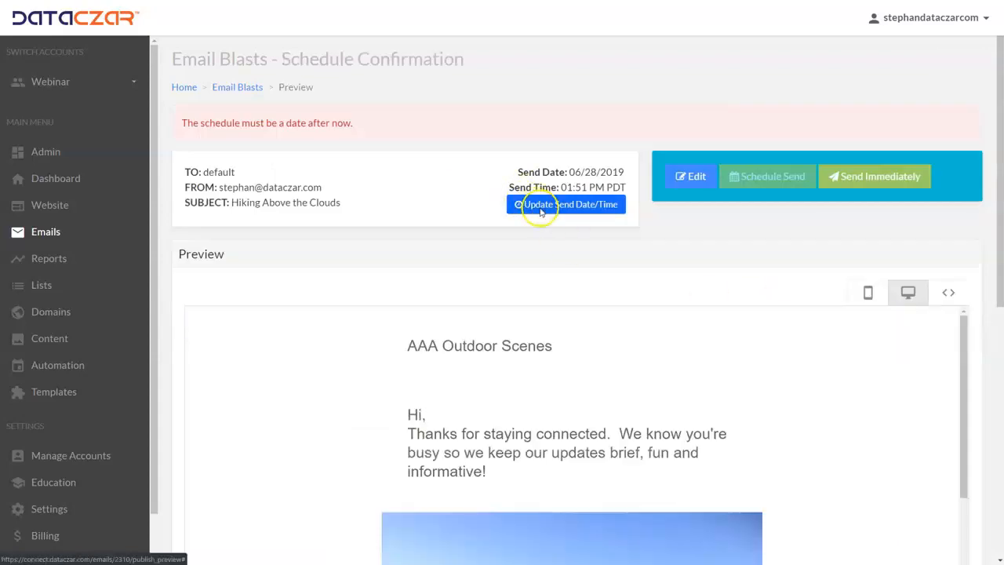
# Set the send time to 2:51 PM on 06/28/2019 and schedule the email blast.
pyautogui.click(541, 206)
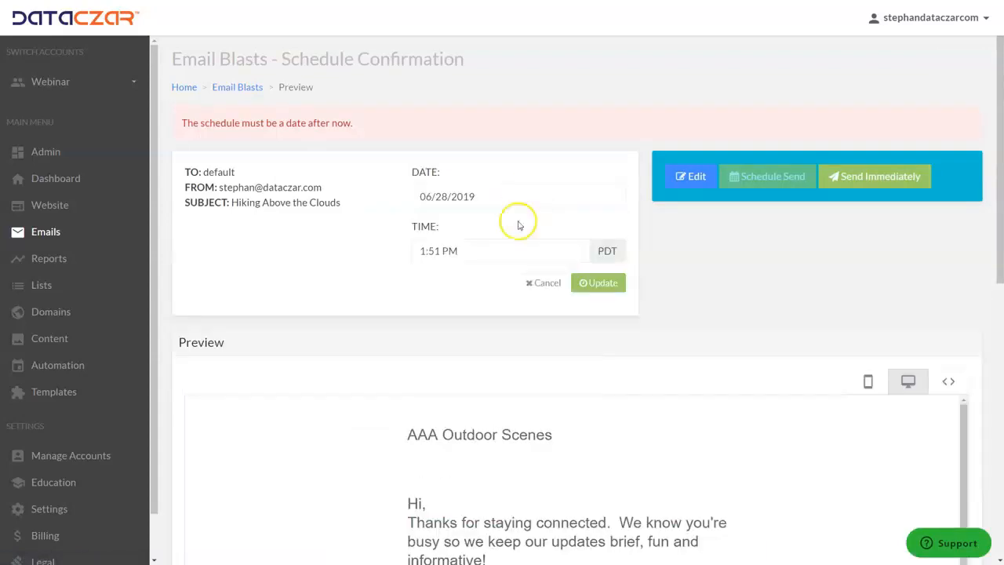
pyautogui.click(484, 253)
pyautogui.click(428, 281)
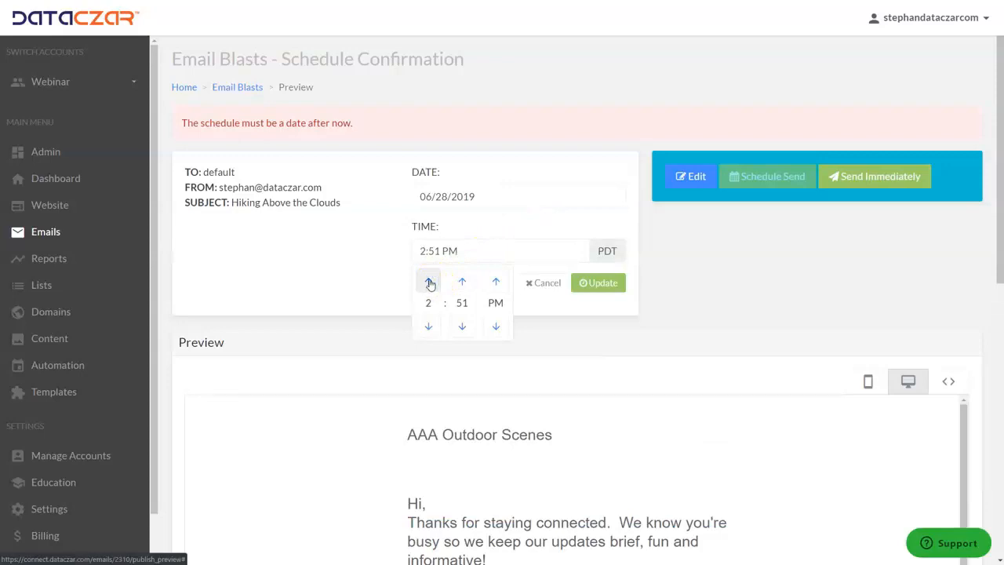
pyautogui.click(608, 284)
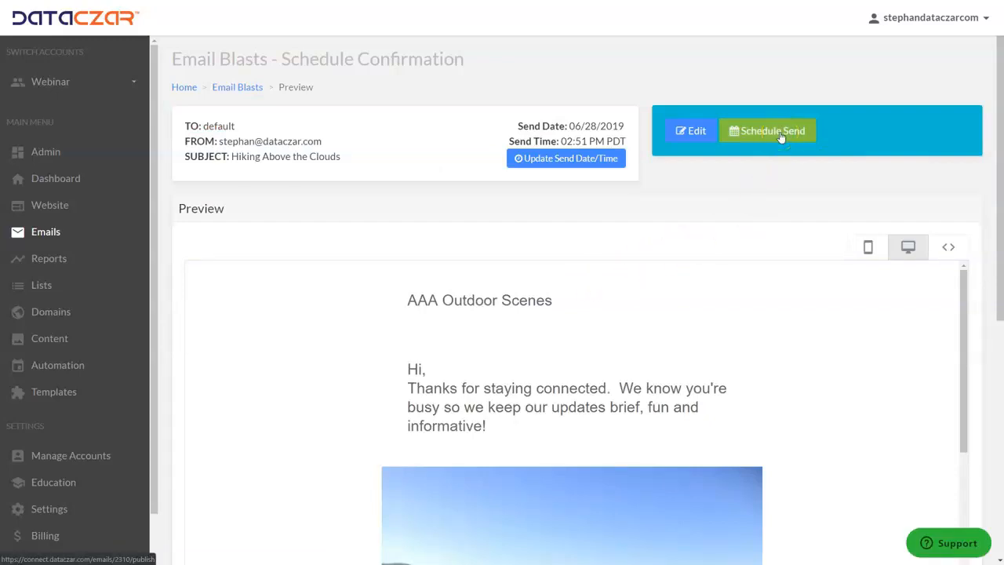
pyautogui.click(780, 133)
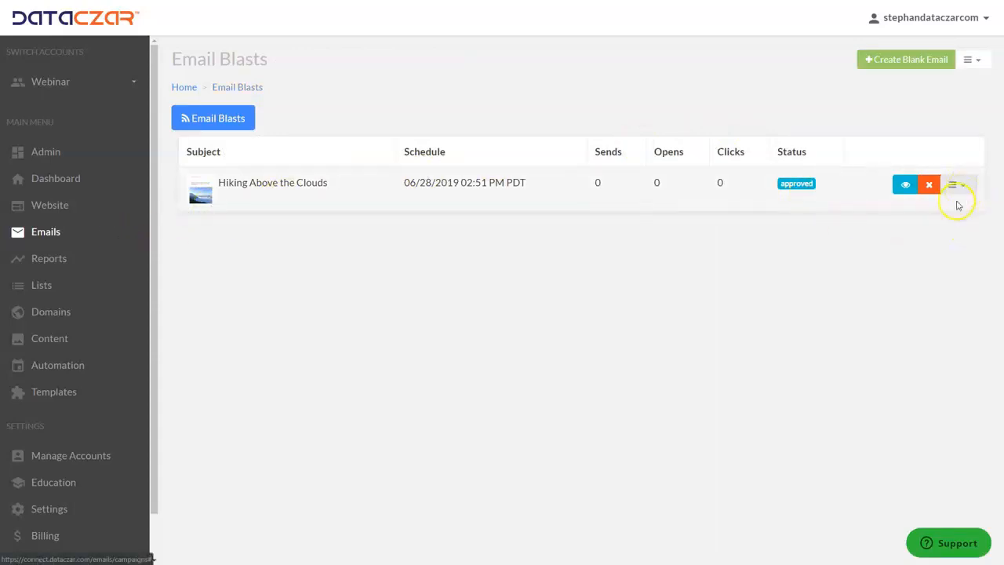
# Open the list of posts for the AAA Outdoor Scenes website.
pyautogui.click(53, 207)
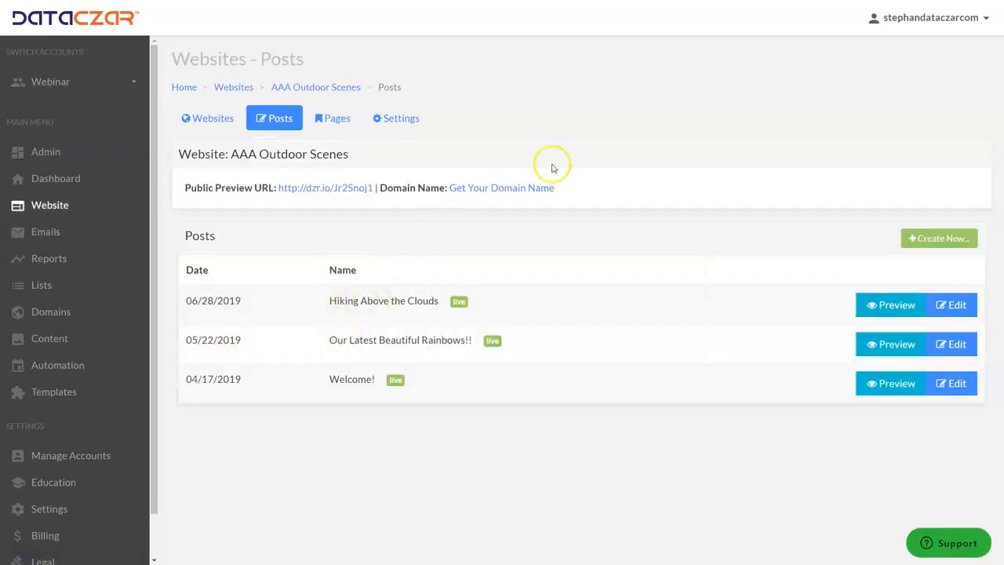